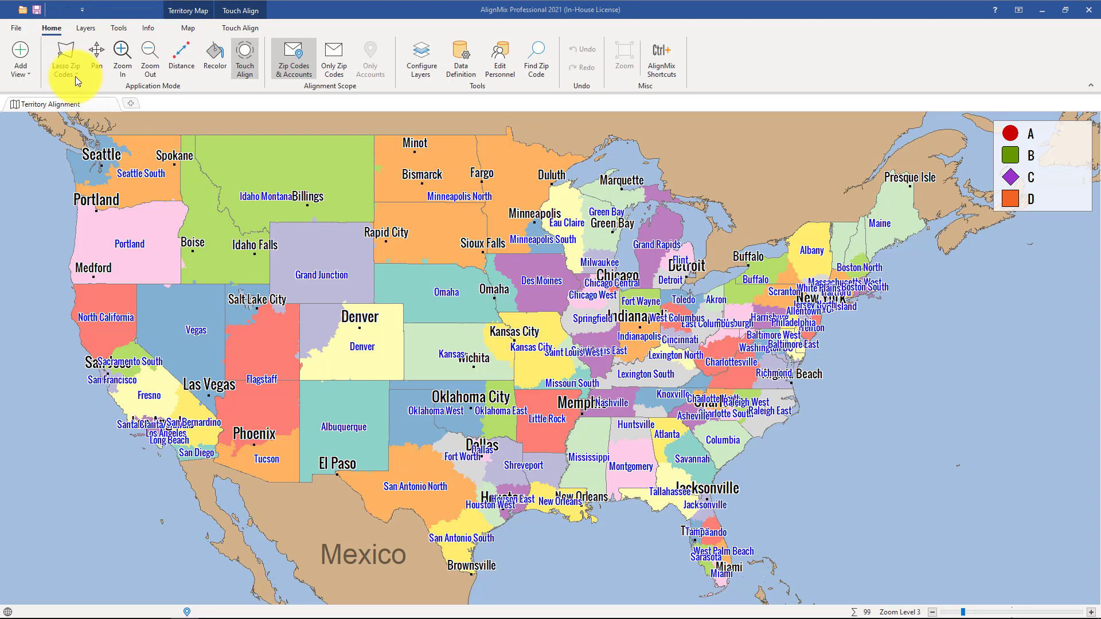
# Step: Query the zip codes and accounts around Denver and Colorado Springs by outlining them with Lasso Zip Codes
pyautogui.click(76, 81)
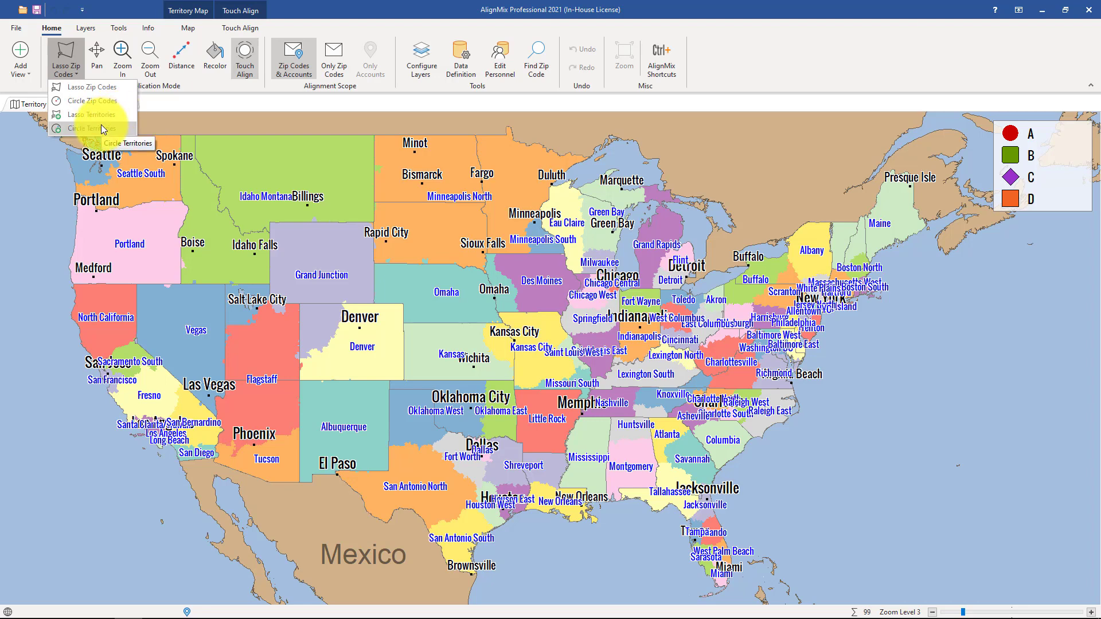
pyautogui.click(86, 91)
pyautogui.scroll(1, 443, 370)
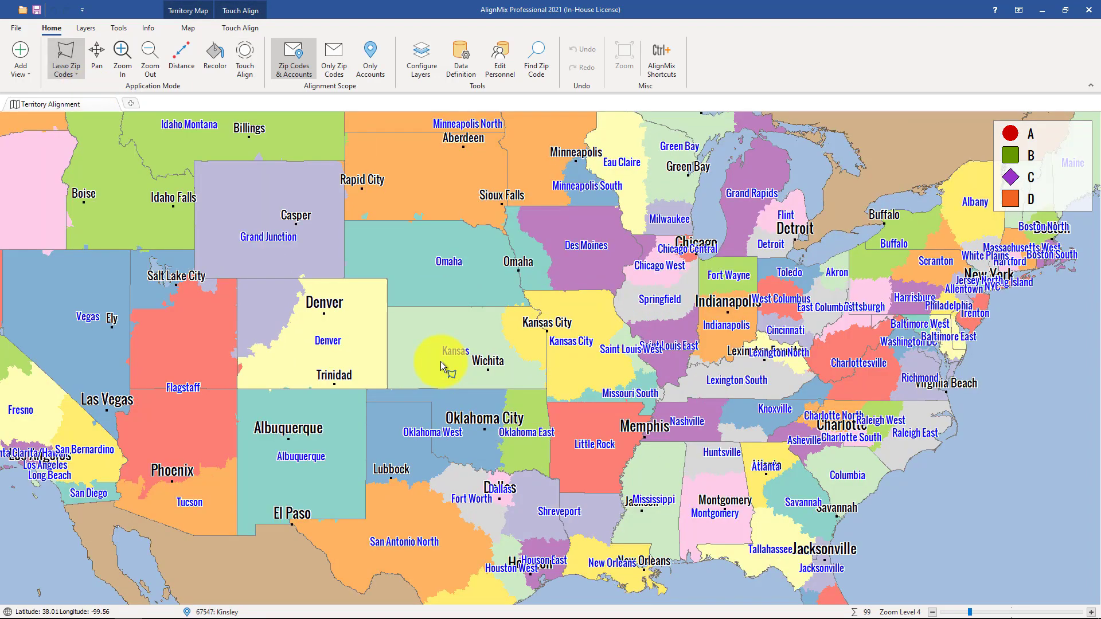
pyautogui.scroll(1, 436, 362)
pyautogui.scroll(1, 304, 357)
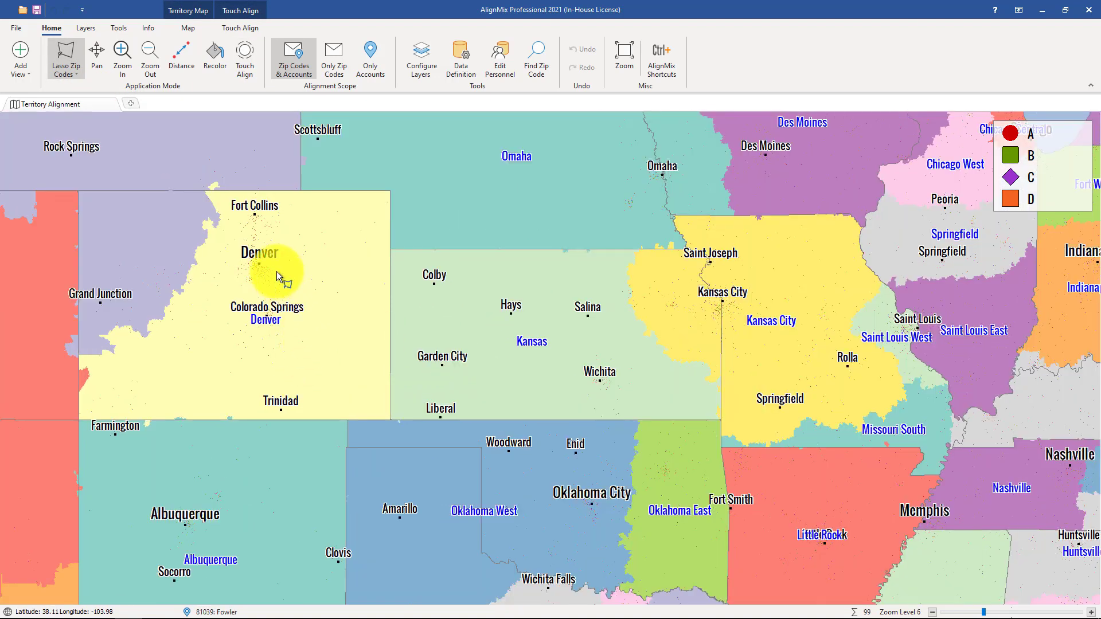
pyautogui.moveTo(256, 225)
pyautogui.mouseDown()
pyautogui.moveTo(193, 292)
pyautogui.moveTo(256, 349)
pyautogui.moveTo(329, 315)
pyautogui.moveTo(338, 239)
pyautogui.mouseUp()
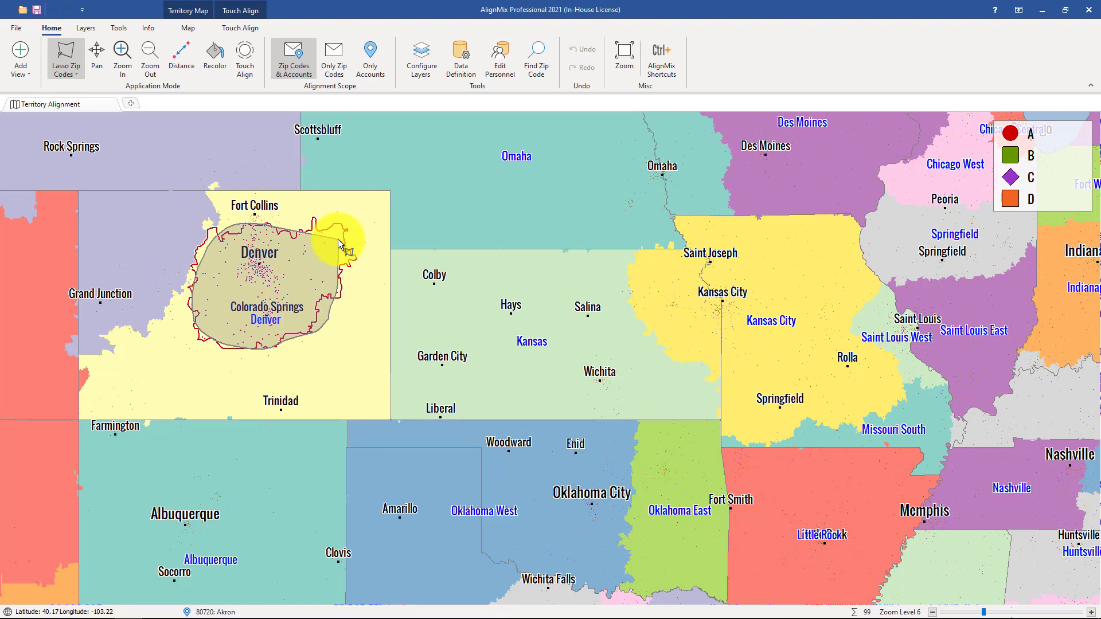
pyautogui.moveTo(340, 244); pyautogui.dragTo(344, 243)
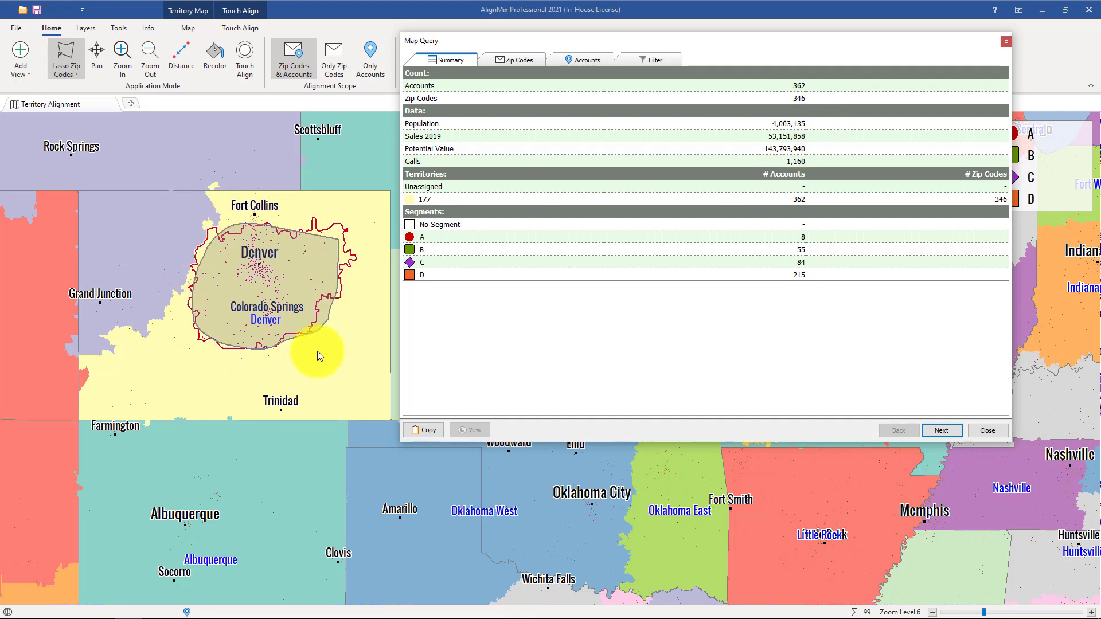
# Step: Look through the actions offered for the lassoed zip codes, including Create a New Territory and Reset Accounts Overrides, and close the query without applying any
pyautogui.click(942, 430)
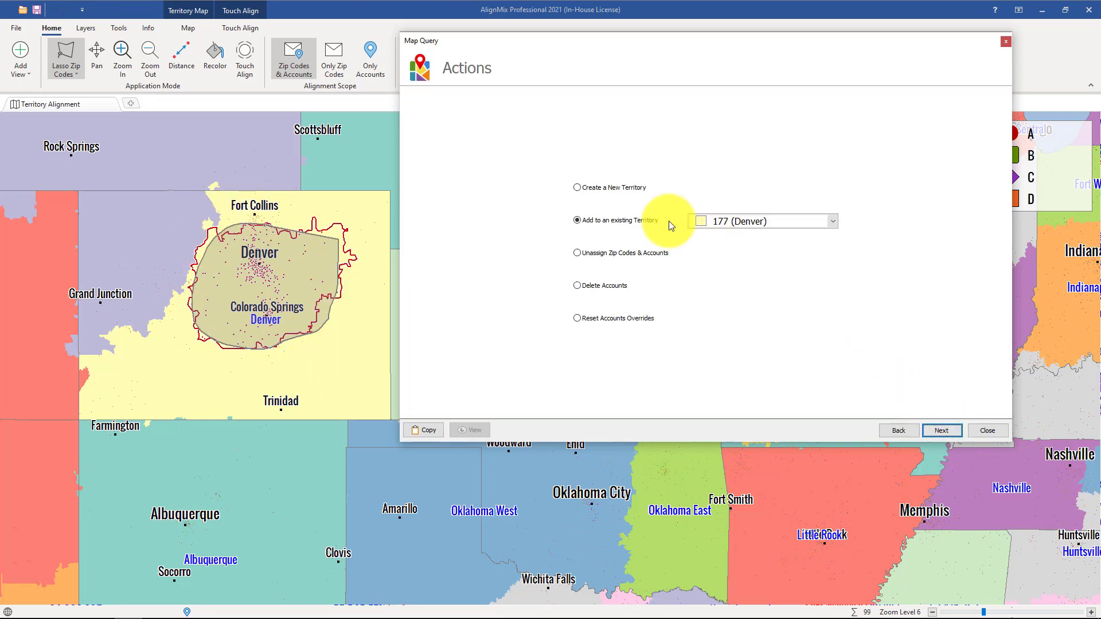
pyautogui.click(626, 188)
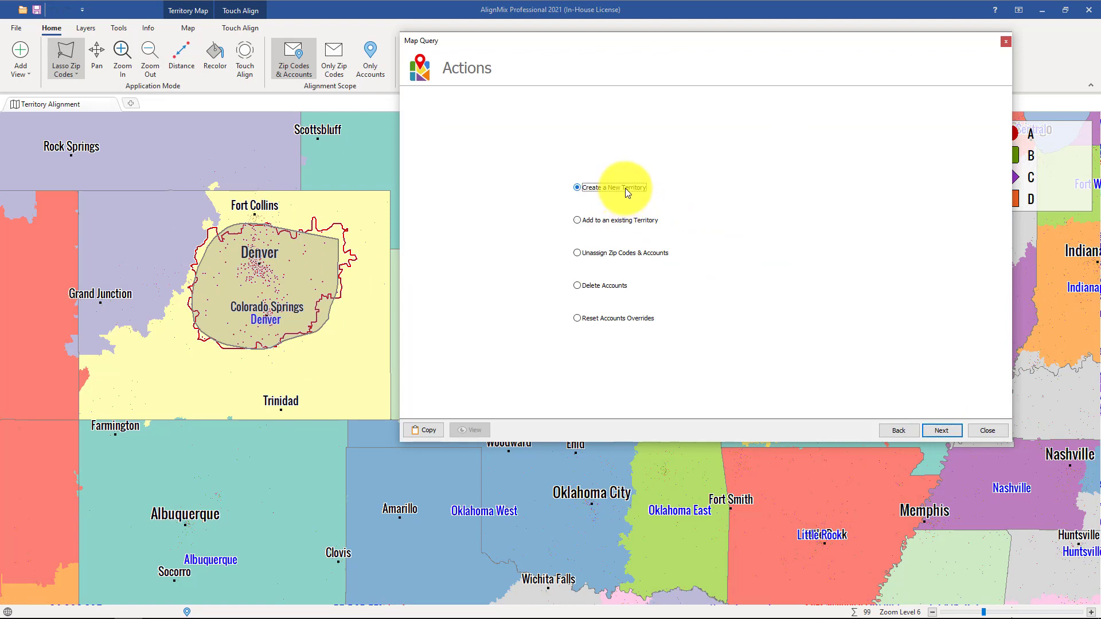
pyautogui.click(628, 224)
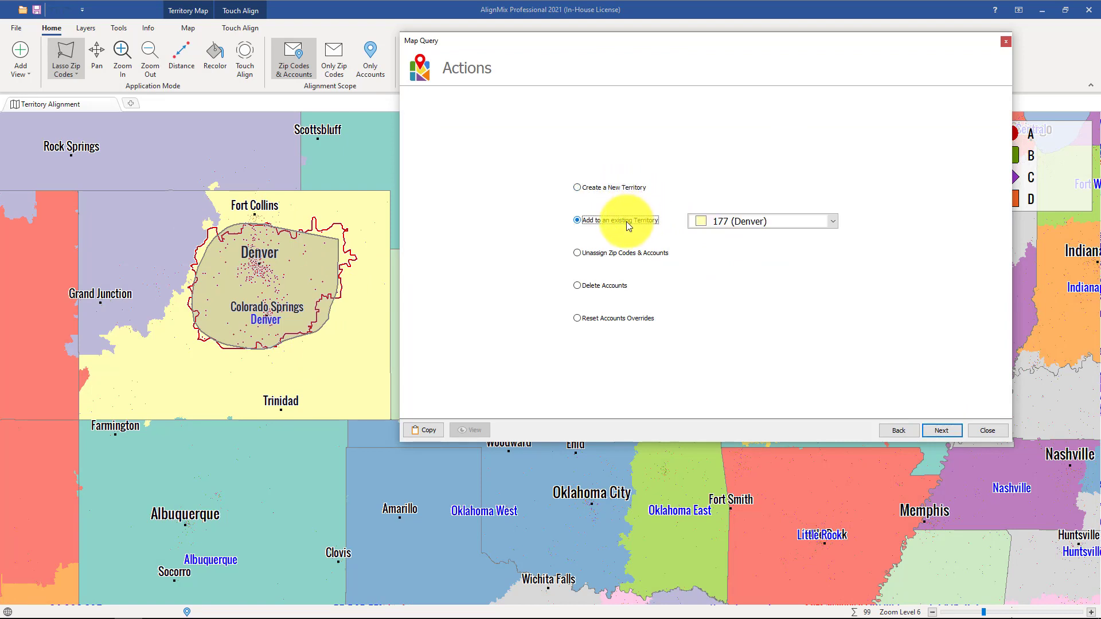
pyautogui.click(640, 254)
pyautogui.click(607, 287)
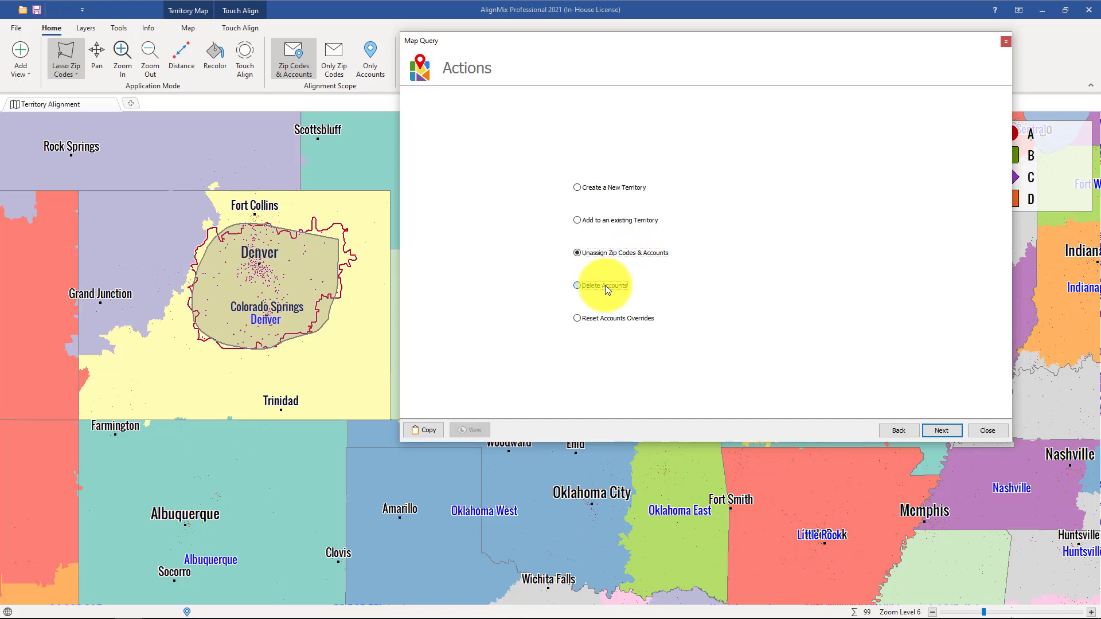
pyautogui.click(597, 319)
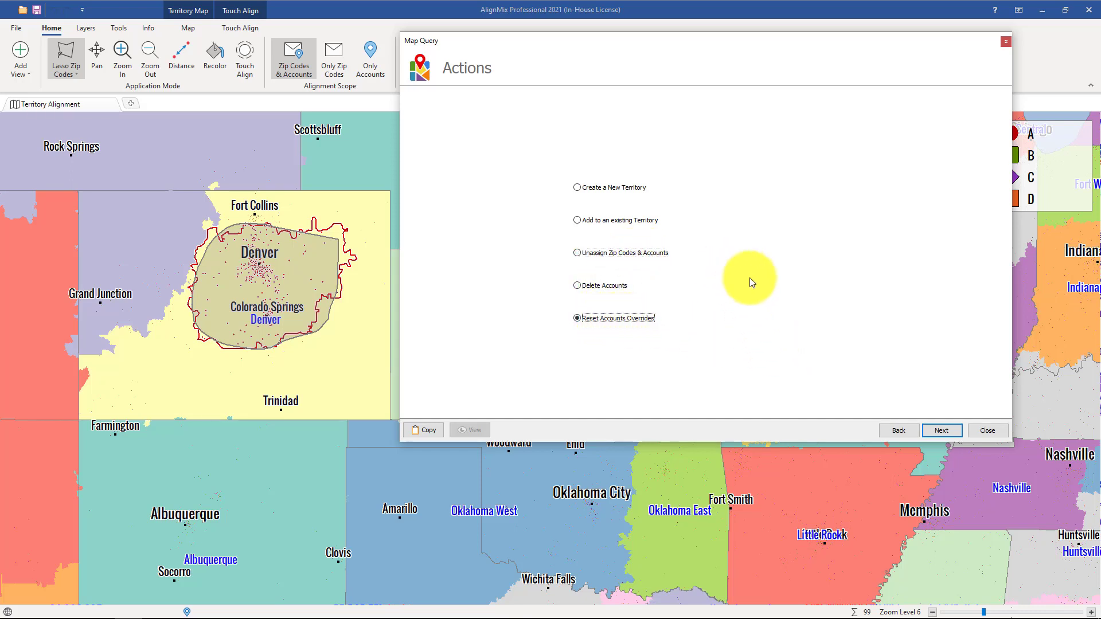
pyautogui.click(982, 431)
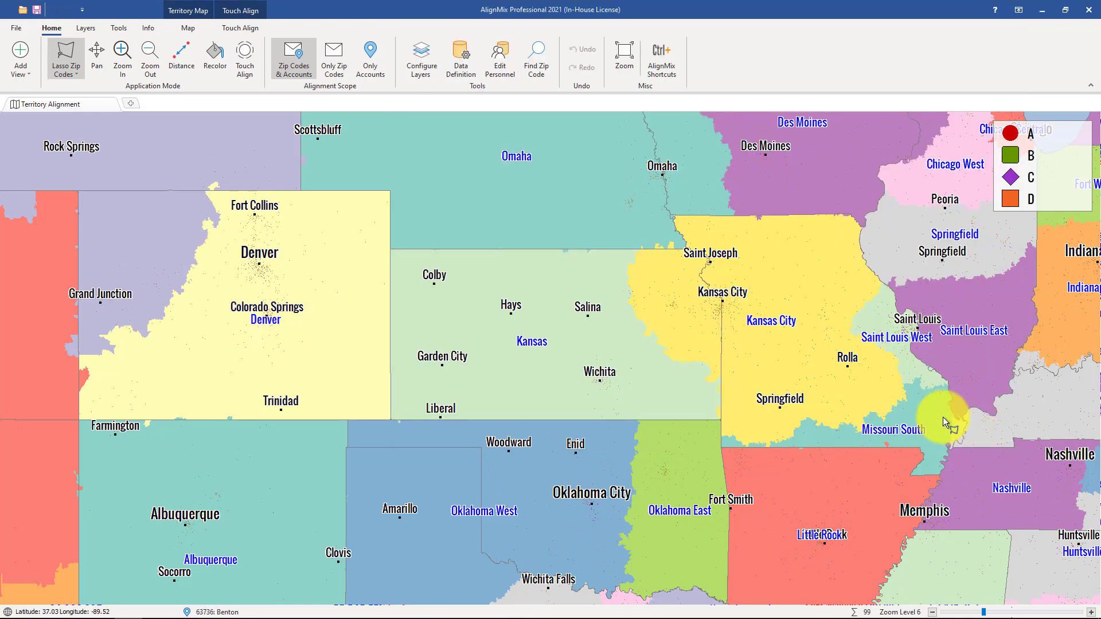
# Step: Query the zip codes within a circle of about 125 miles radius drawn east of Denver, check its available actions, and close the query
pyautogui.click(75, 72)
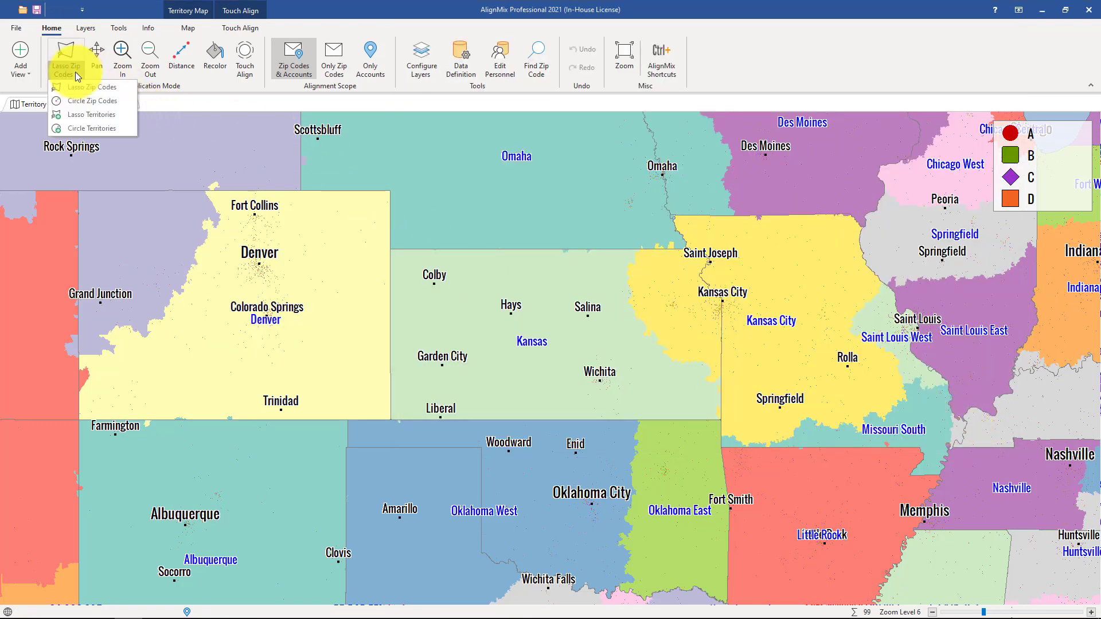
pyautogui.click(81, 105)
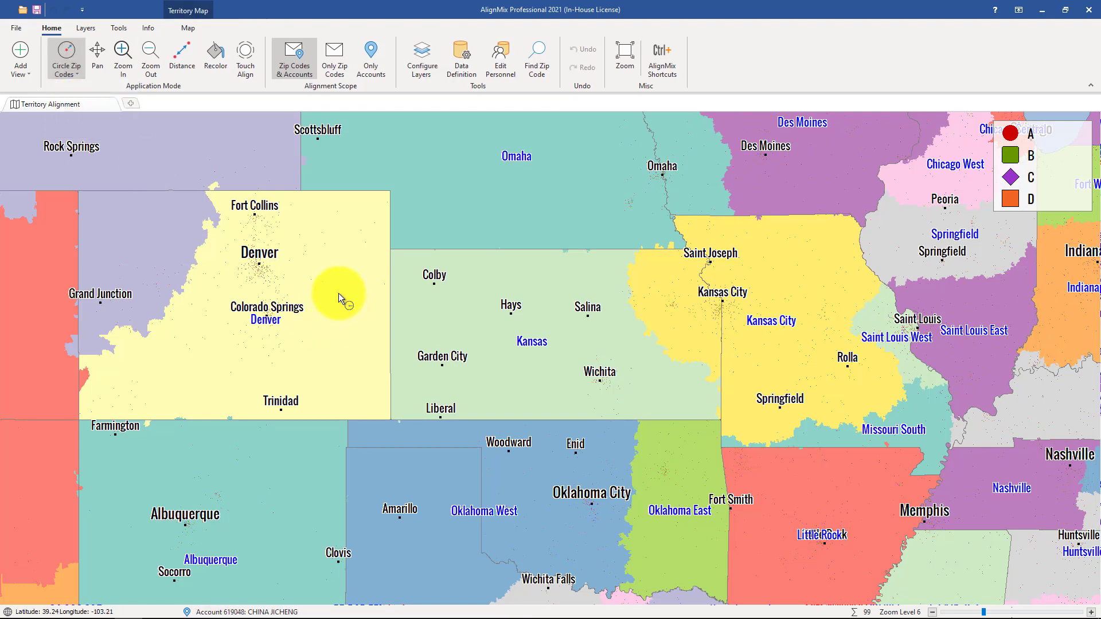
pyautogui.moveTo(339, 293); pyautogui.dragTo(441, 306)
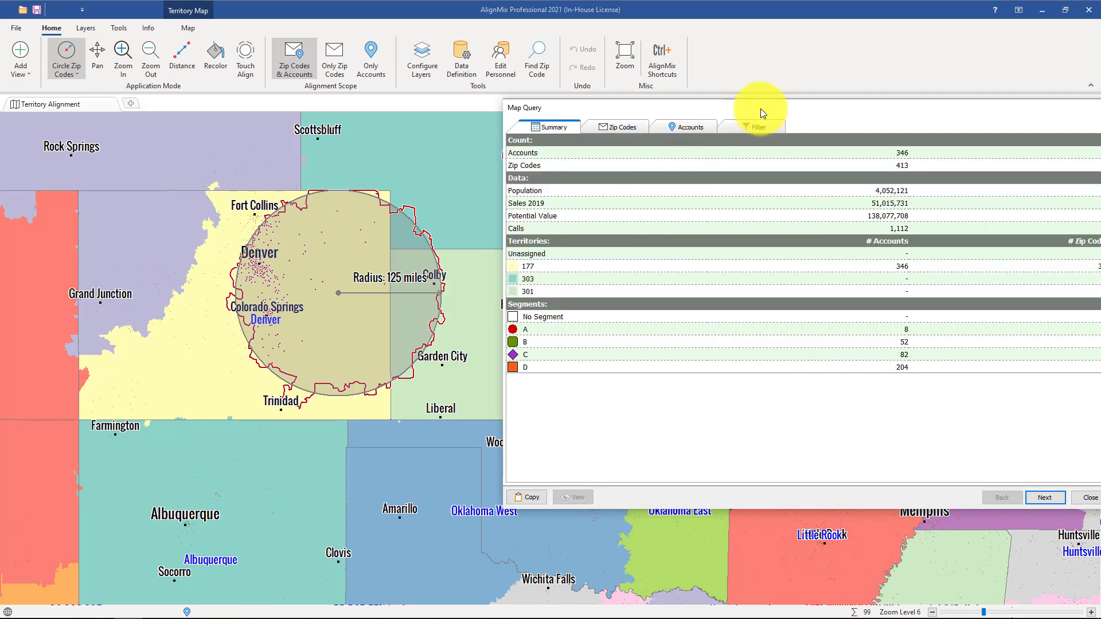
pyautogui.moveTo(761, 108); pyautogui.dragTo(610, 111)
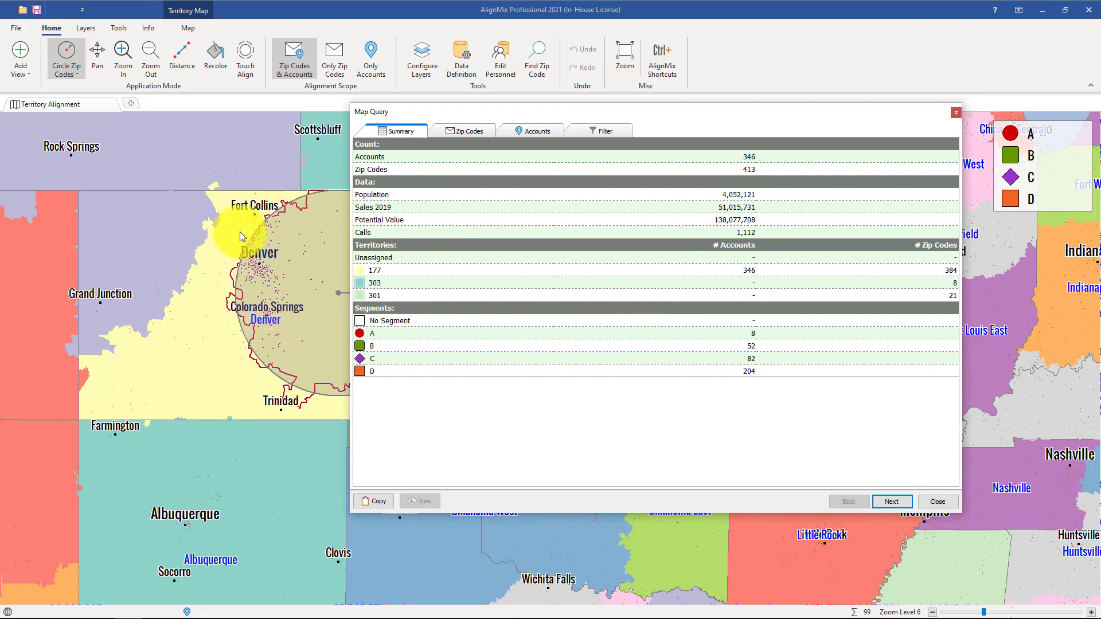
pyautogui.click(887, 504)
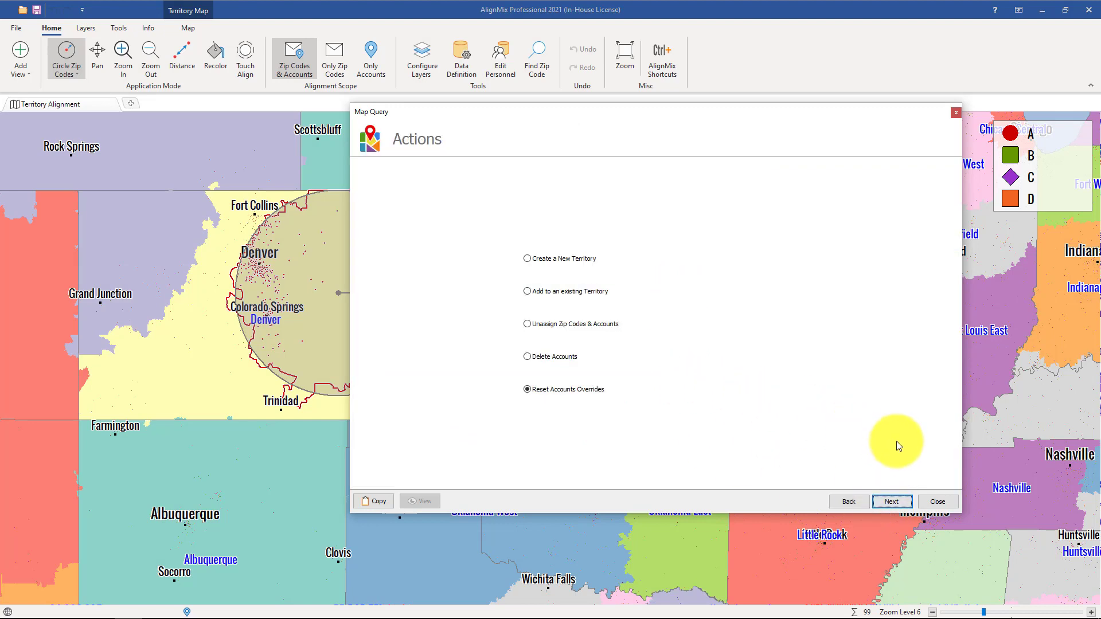
pyautogui.click(941, 504)
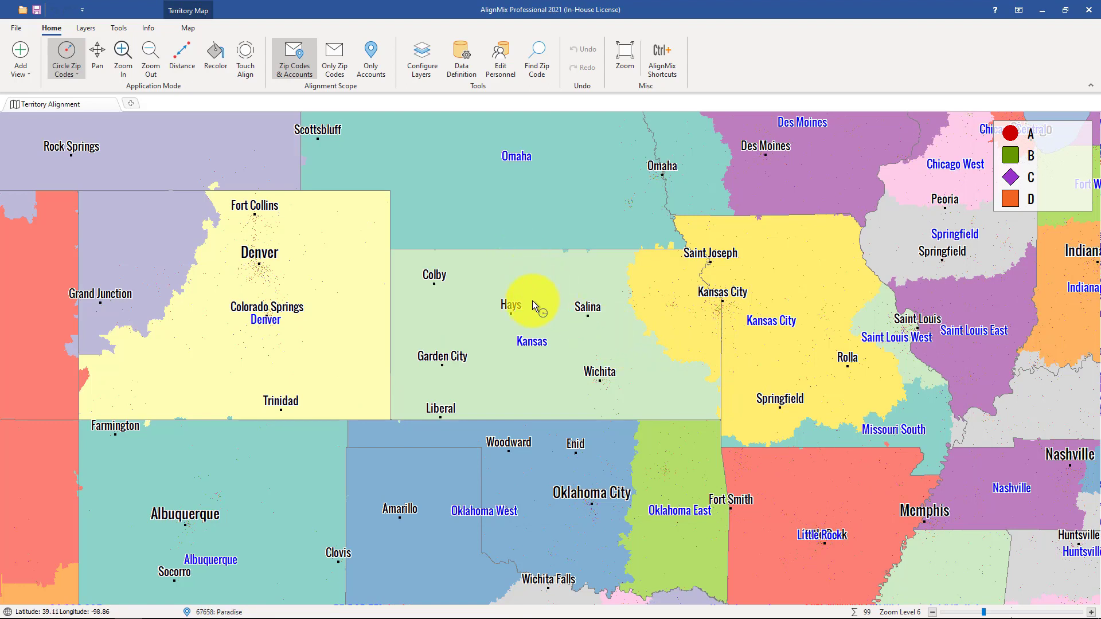
# Step: Add a Territory Data label showing Sales 2019 to the territory labels in the map layers
pyautogui.click(430, 56)
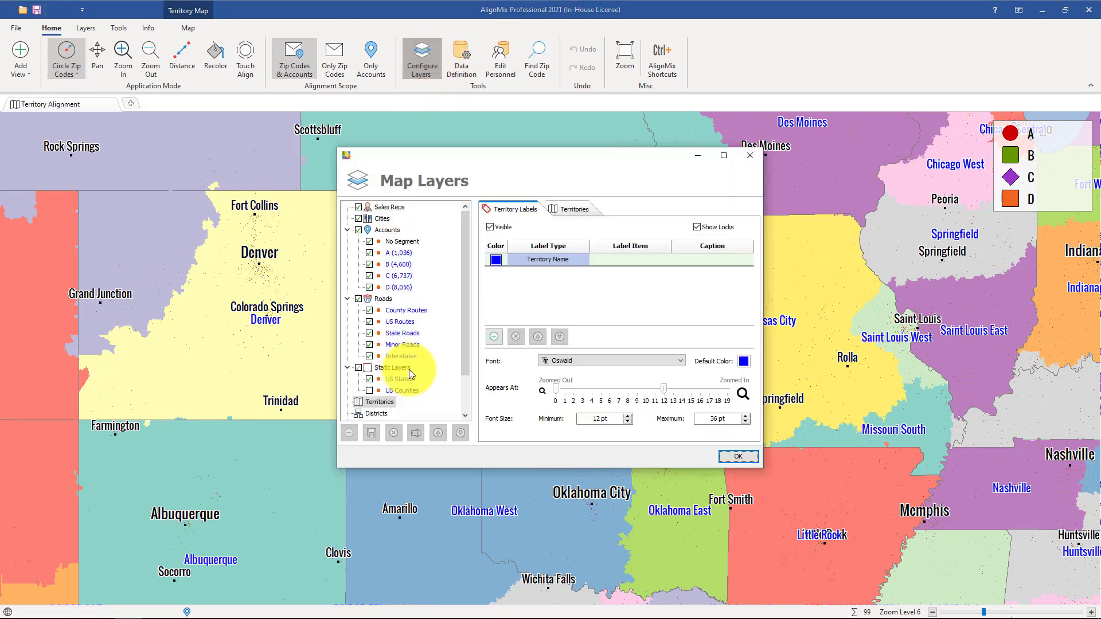
pyautogui.click(493, 338)
pyautogui.click(633, 273)
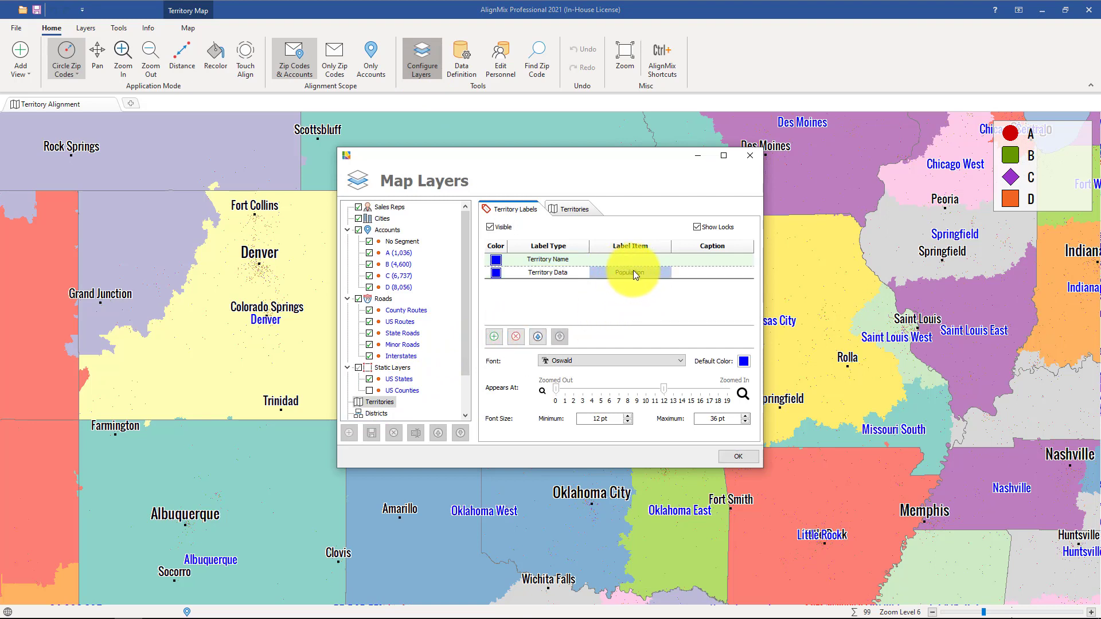
pyautogui.click(644, 274)
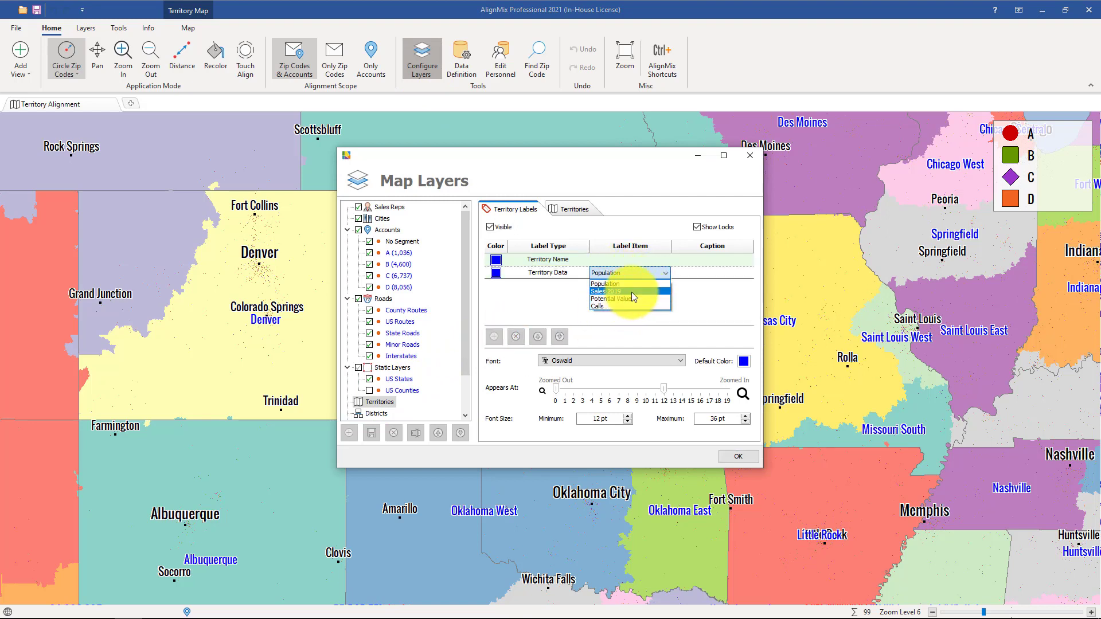
pyautogui.click(631, 291)
pyautogui.click(736, 456)
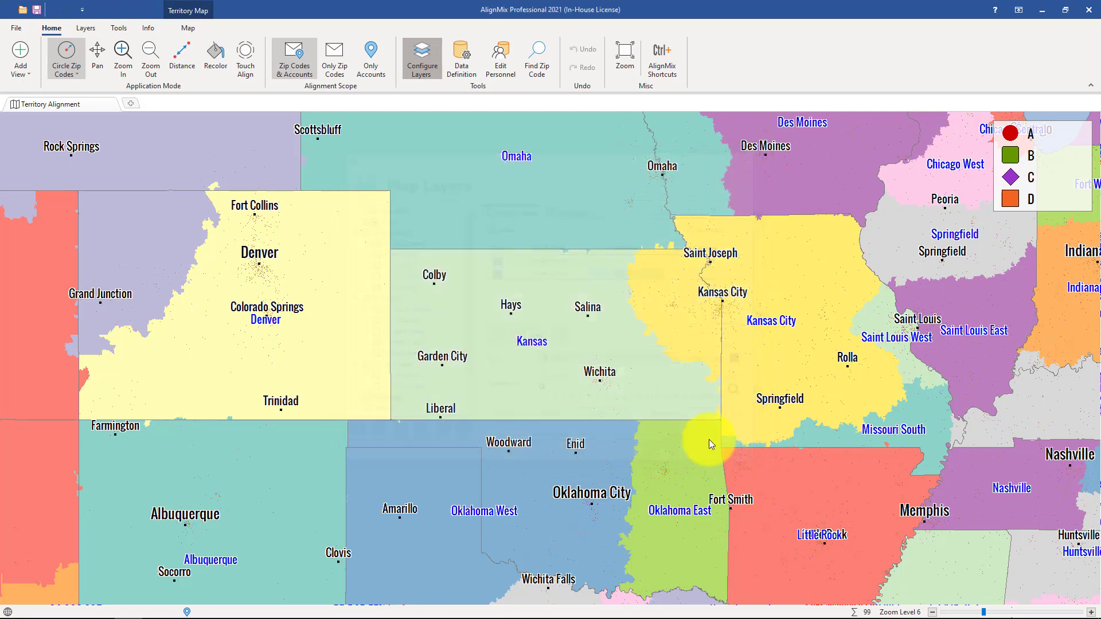
# Step: Lasso the zip codes around Fort Collins and Denver, review their Sales 2019 total in the query summary, and close it
pyautogui.click(74, 74)
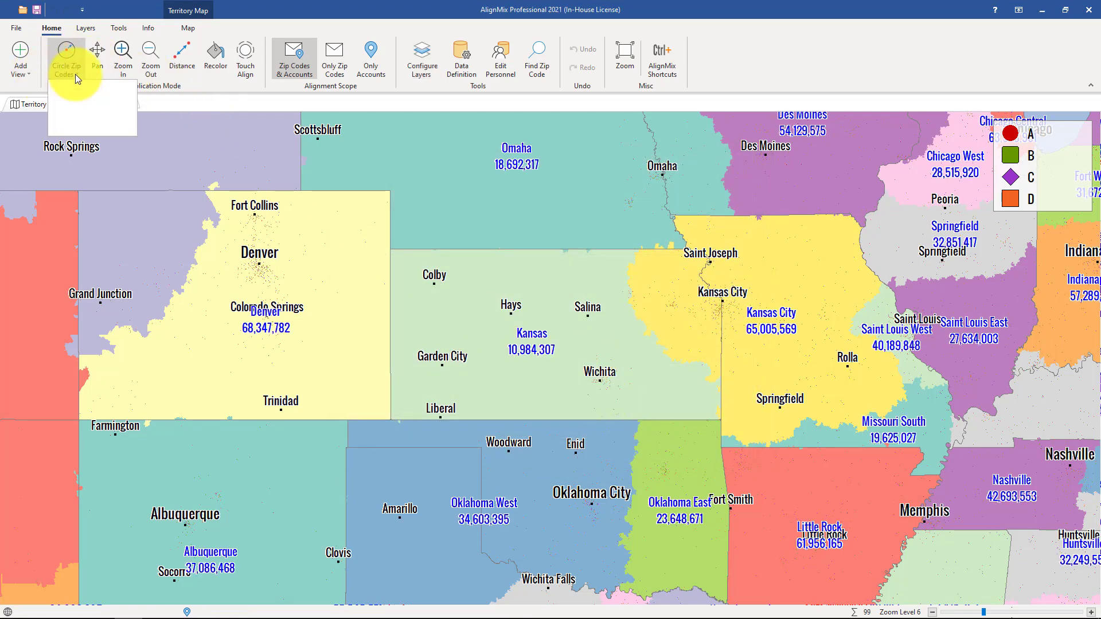
pyautogui.click(77, 88)
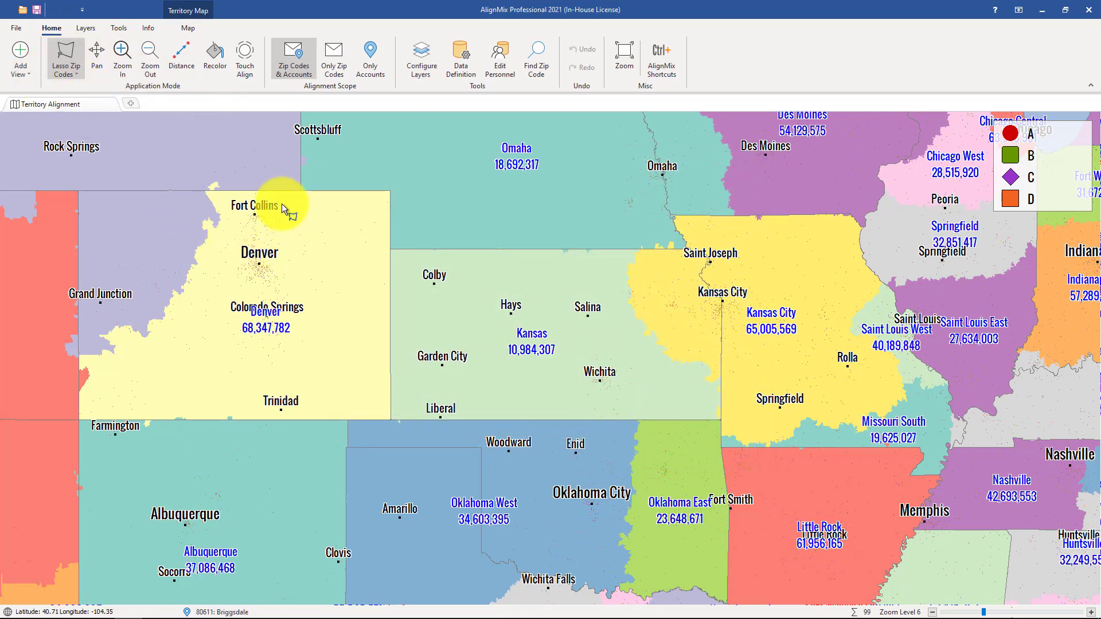
pyautogui.moveTo(240, 176)
pyautogui.mouseDown()
pyautogui.moveTo(213, 240)
pyautogui.moveTo(270, 279)
pyautogui.moveTo(311, 280)
pyautogui.moveTo(374, 276)
pyautogui.moveTo(397, 238)
pyautogui.moveTo(401, 168)
pyautogui.mouseUp()
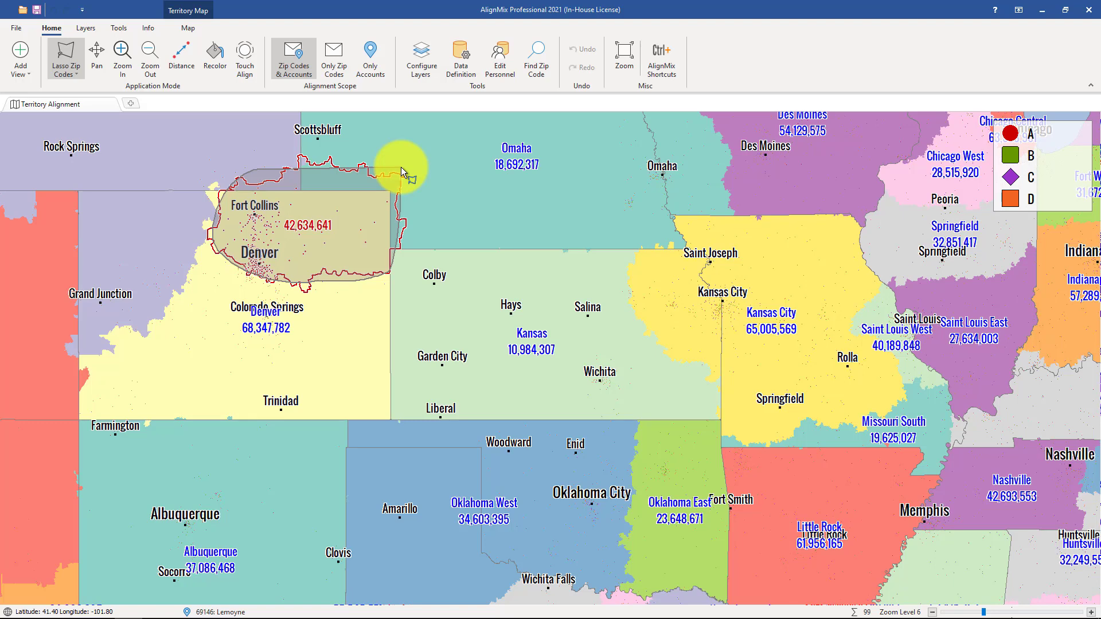
pyautogui.click(400, 166)
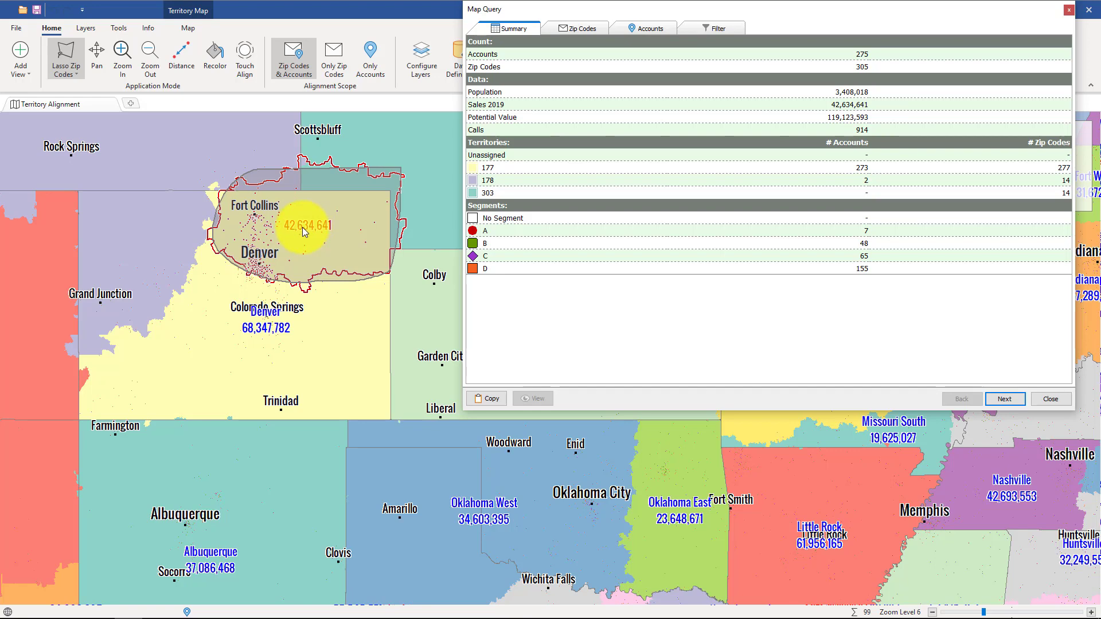
pyautogui.click(1048, 399)
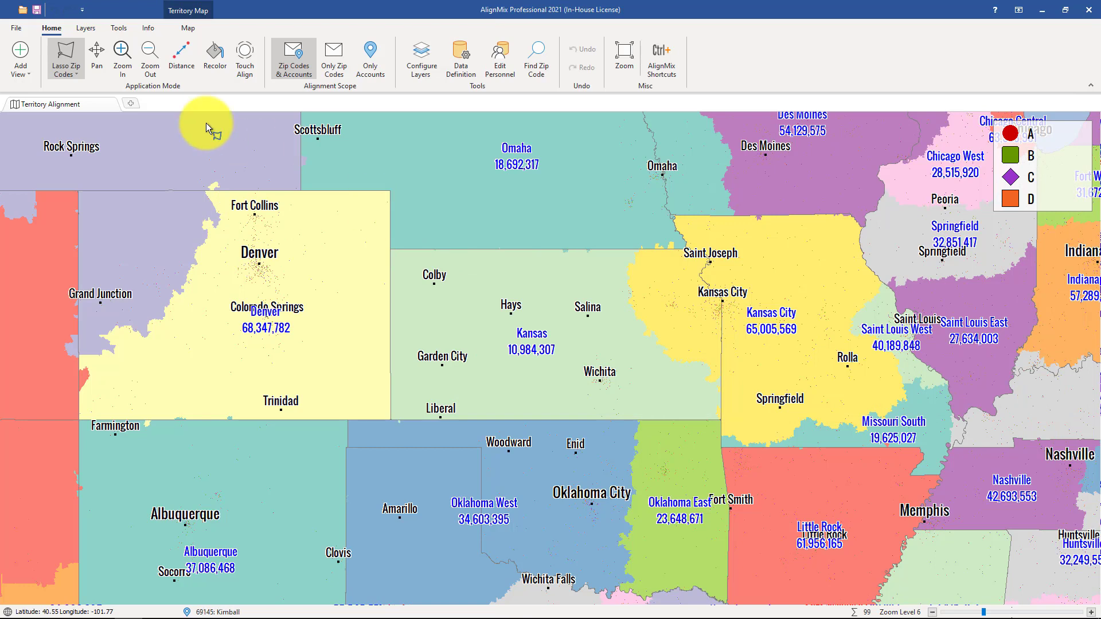
# Step: Query the zip codes within a circle of about 106 miles radius near the Colorado–Kansas border, and close the summary
pyautogui.click(74, 75)
pyautogui.click(71, 102)
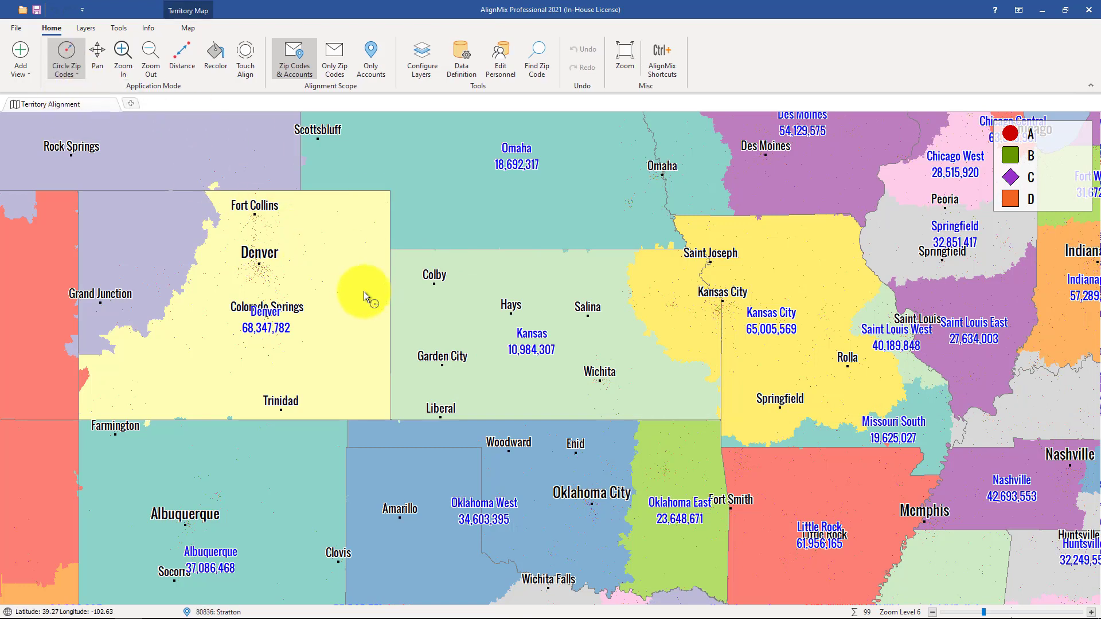
pyautogui.moveTo(364, 291); pyautogui.dragTo(453, 296)
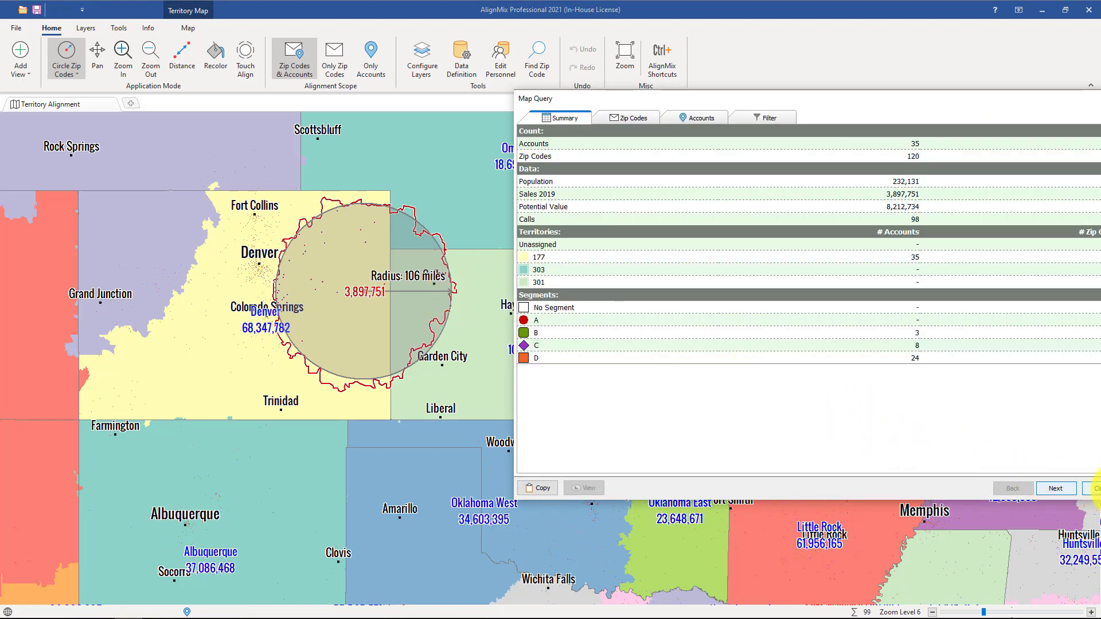
pyautogui.click(1094, 488)
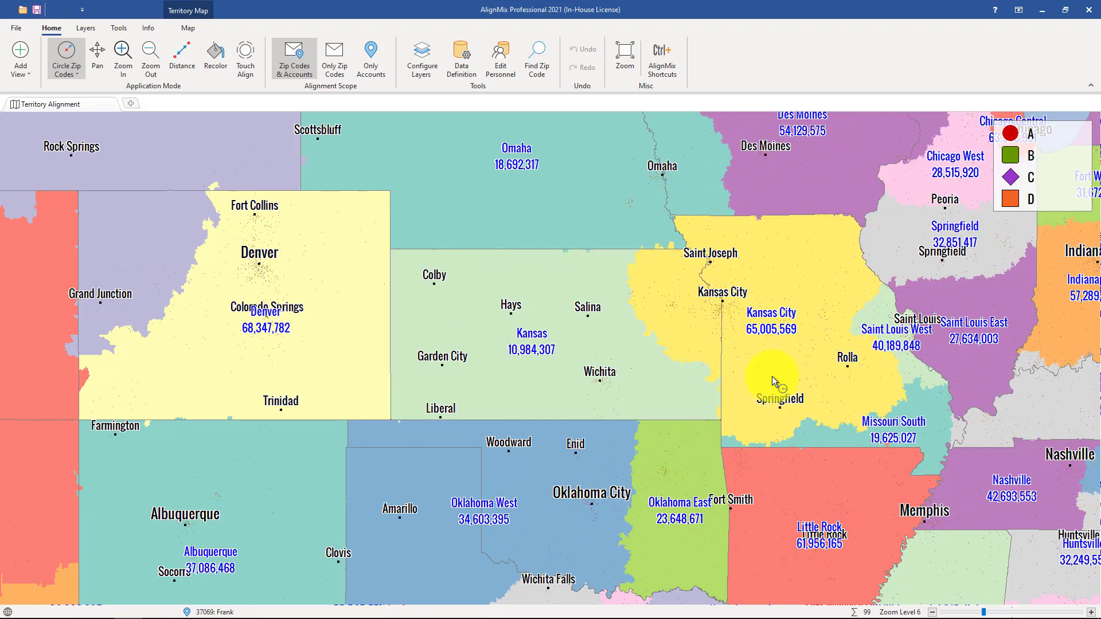
# Step: Query the whole Kansas territory by drawing inside it with Lasso Territories, and show the zip codes in the Territory Query
pyautogui.click(82, 76)
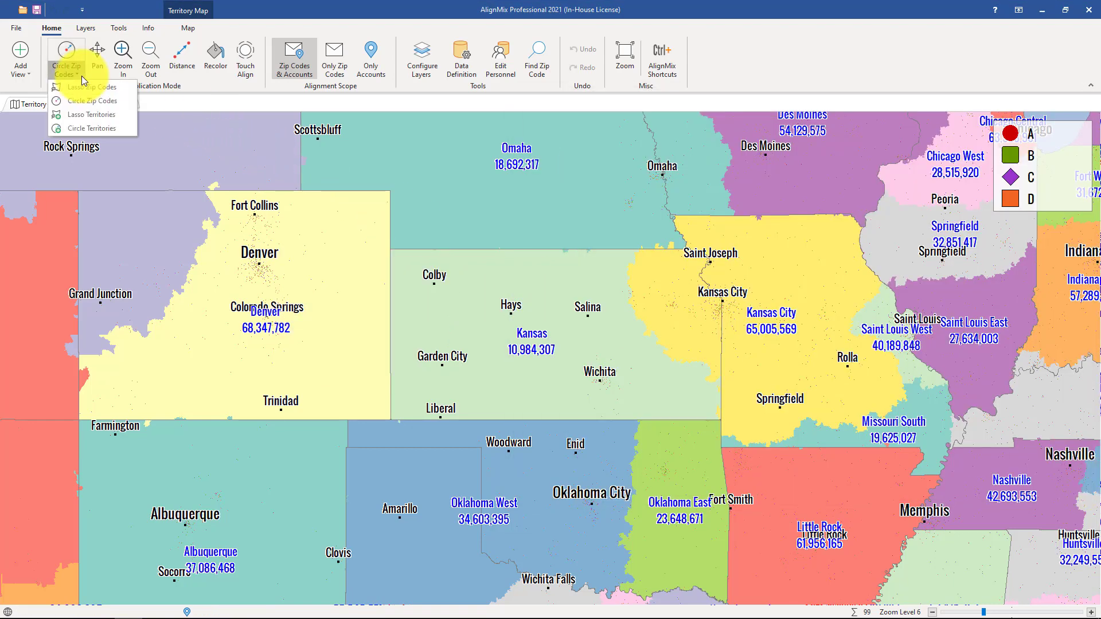
pyautogui.click(74, 114)
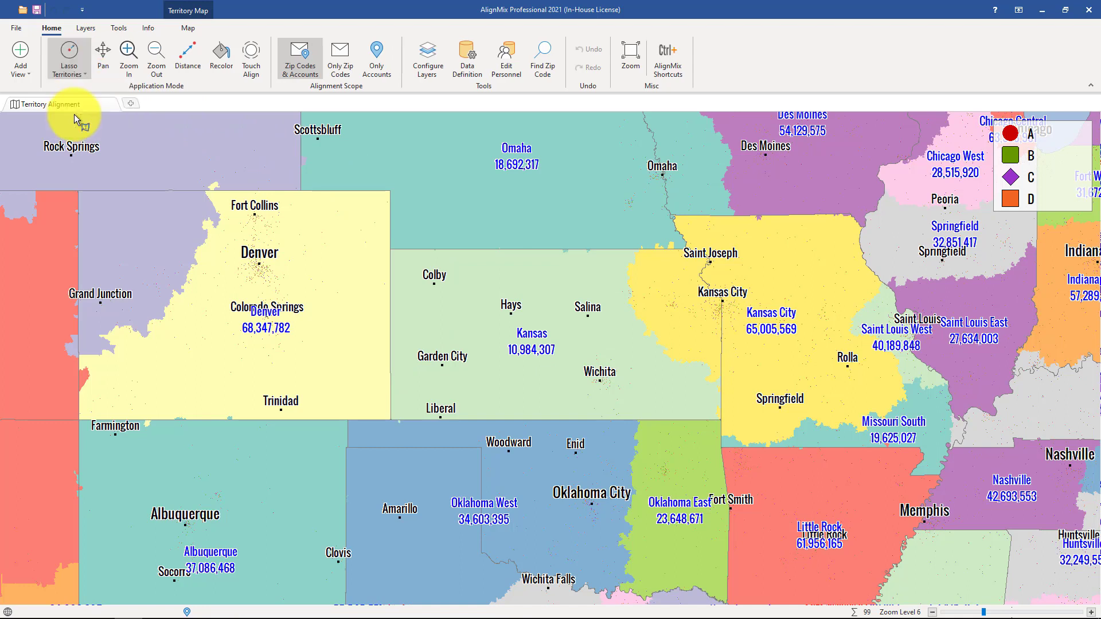
pyautogui.moveTo(487, 281)
pyautogui.mouseDown()
pyautogui.moveTo(474, 327)
pyautogui.moveTo(497, 373)
pyautogui.mouseUp()
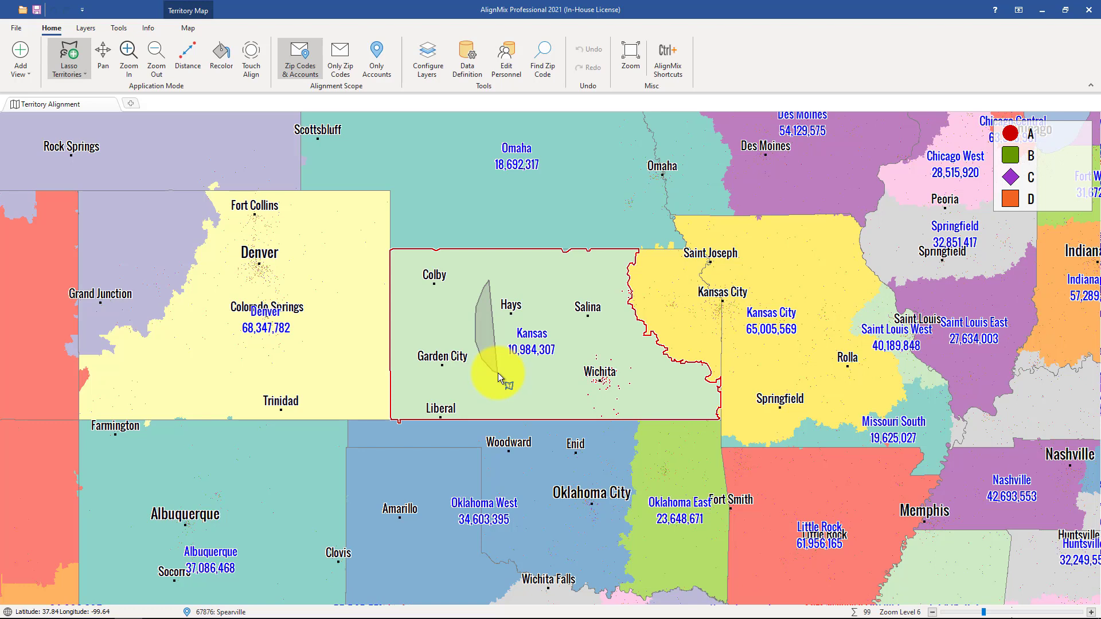
pyautogui.moveTo(498, 372); pyautogui.dragTo(499, 371)
pyautogui.moveTo(499, 372); pyautogui.dragTo(499, 372)
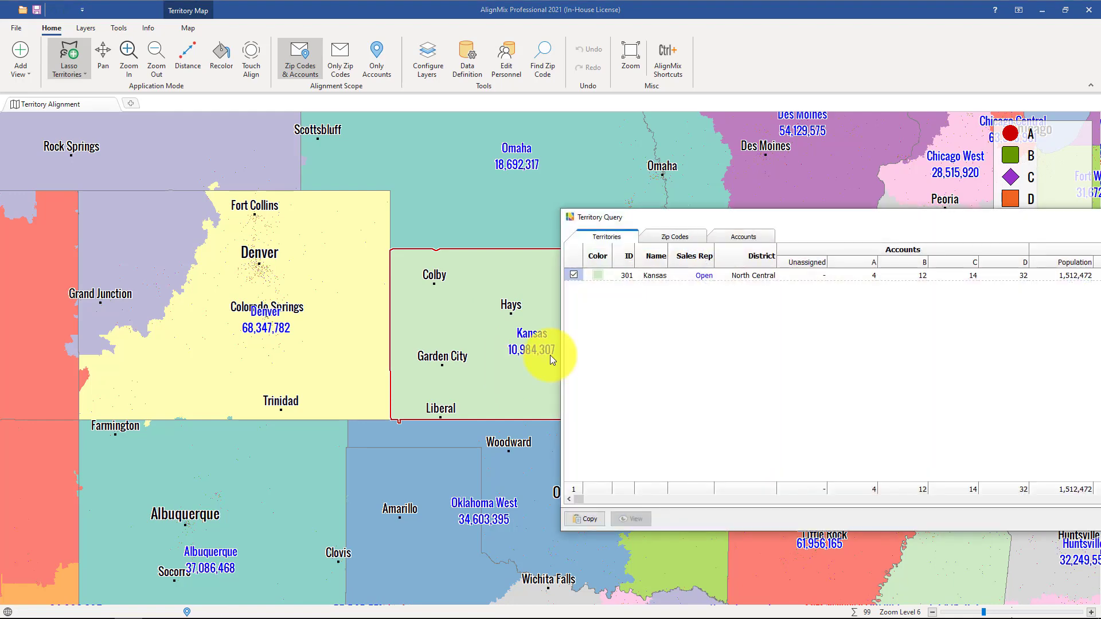
pyautogui.moveTo(780, 222); pyautogui.dragTo(542, 198)
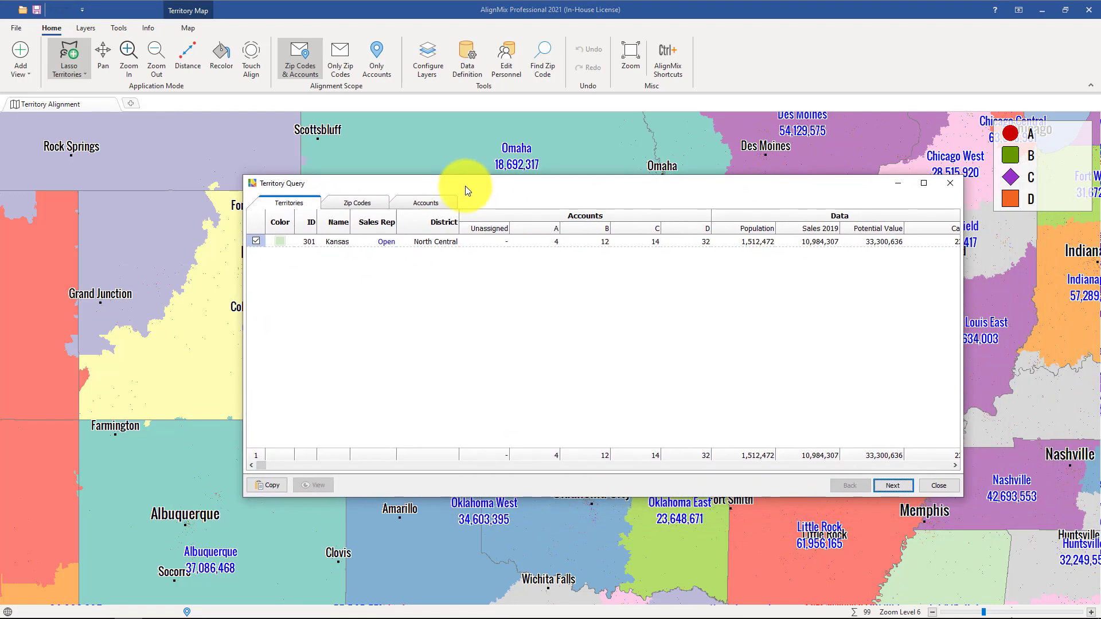
pyautogui.click(367, 205)
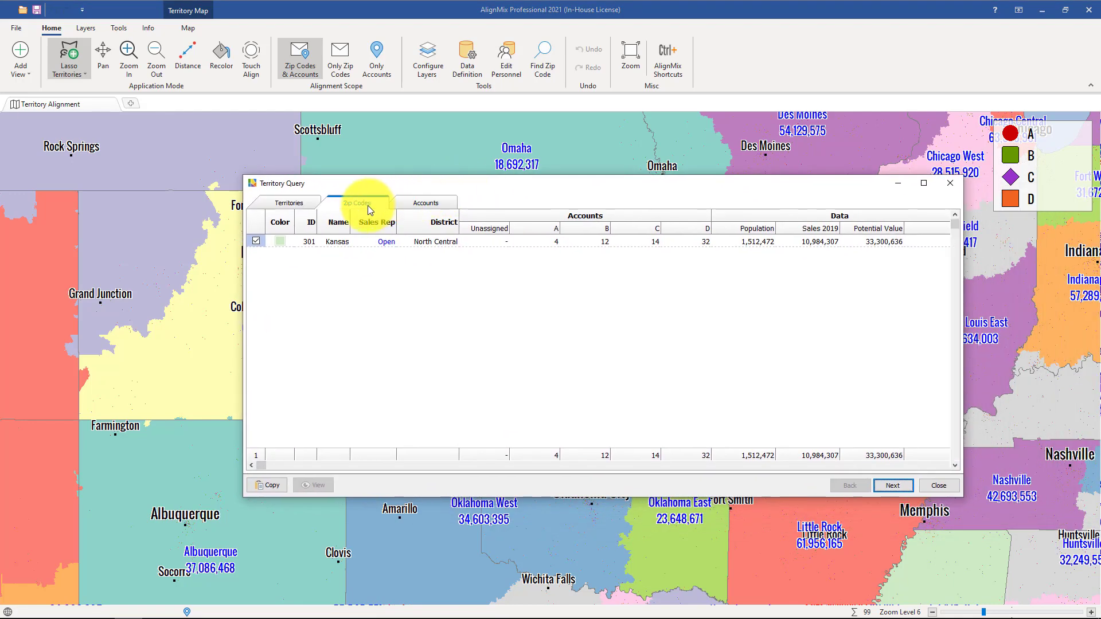
# Step: Review the Kansas accounts in the Territory Query, look through the district, merge and delete actions, and close it without applying any
pyautogui.click(418, 202)
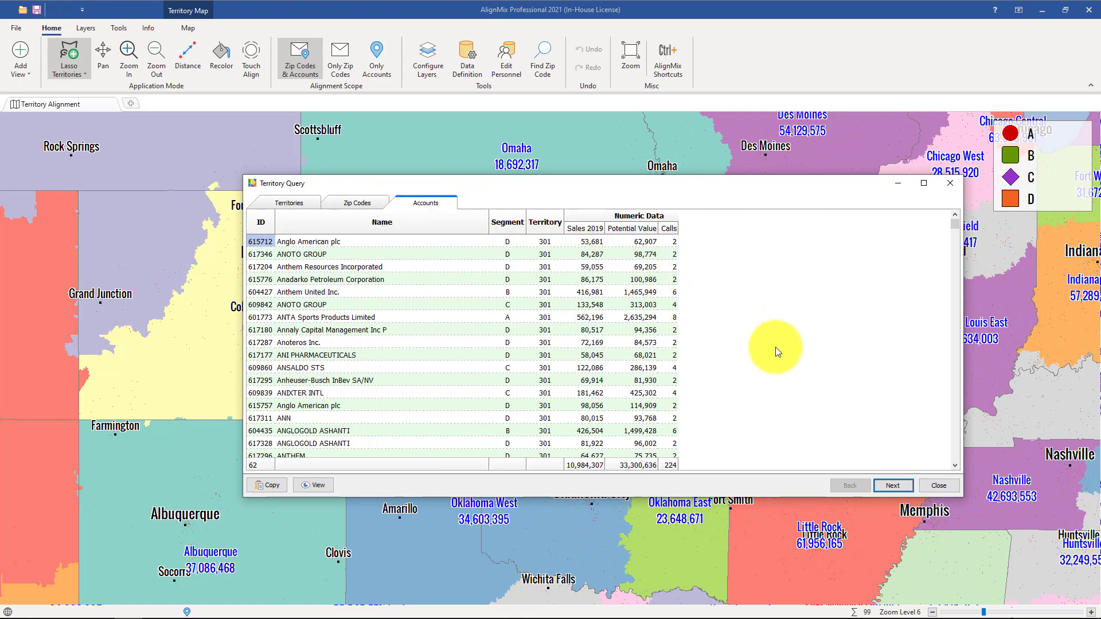
pyautogui.click(893, 486)
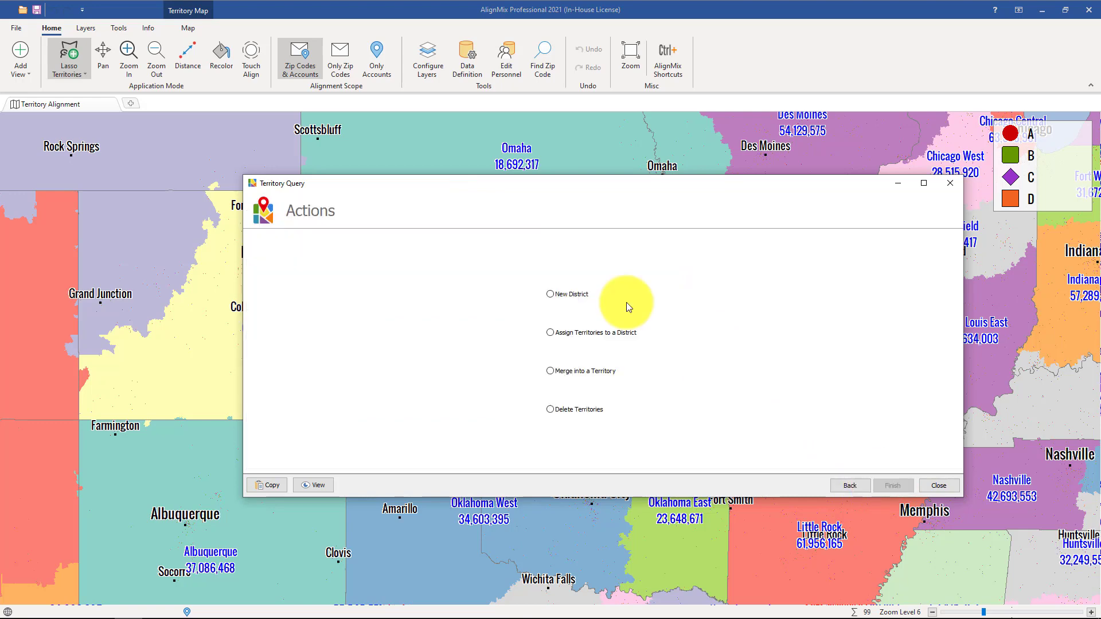
pyautogui.click(555, 295)
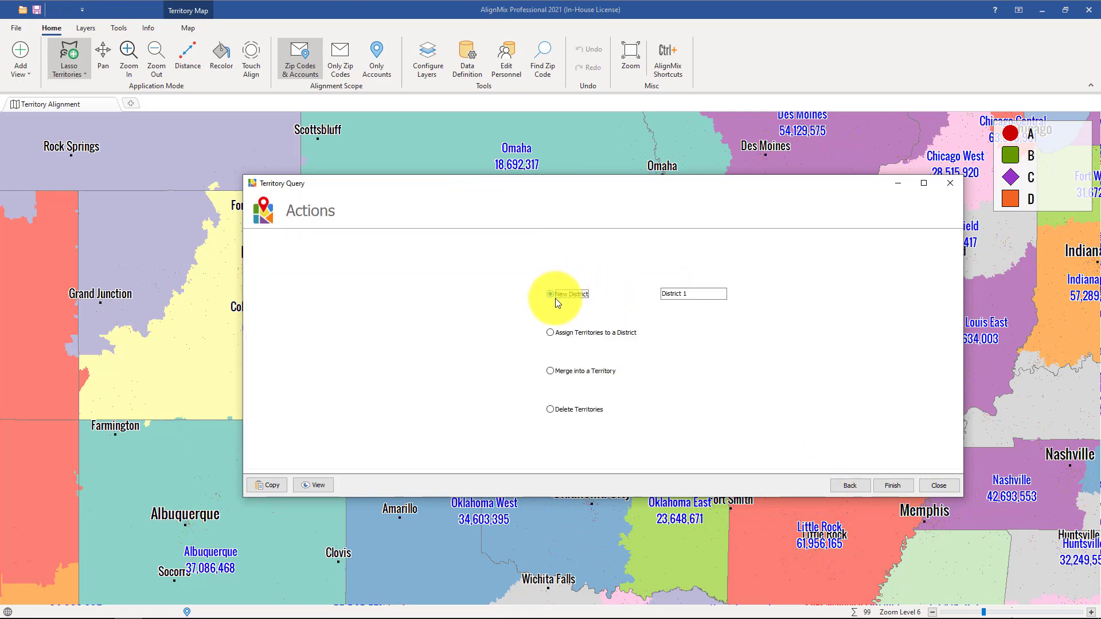
pyautogui.click(550, 332)
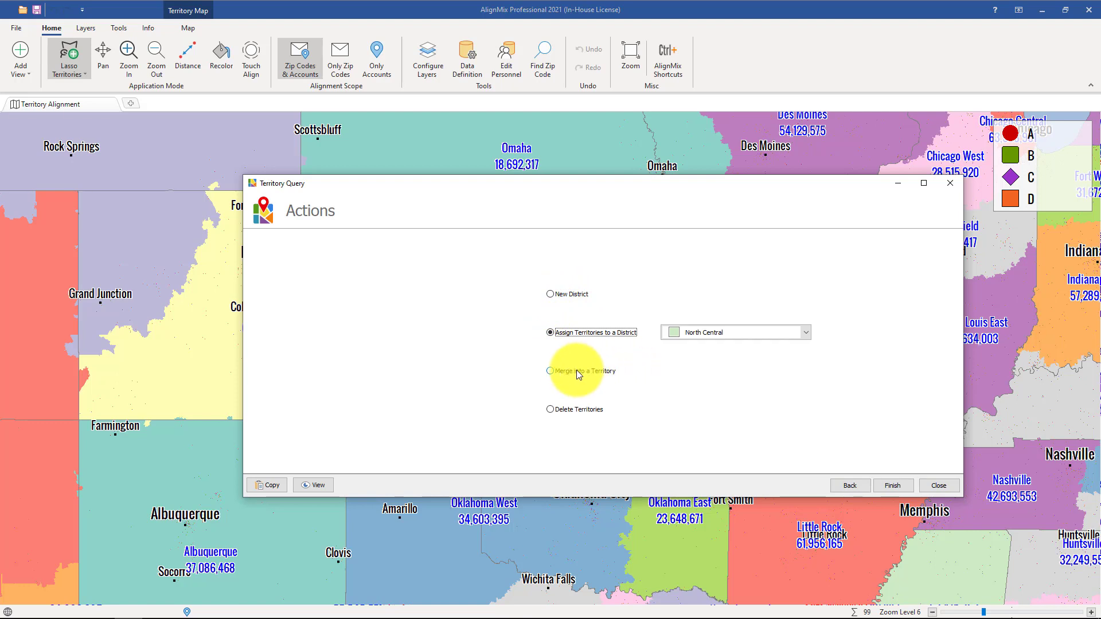
pyautogui.click(553, 372)
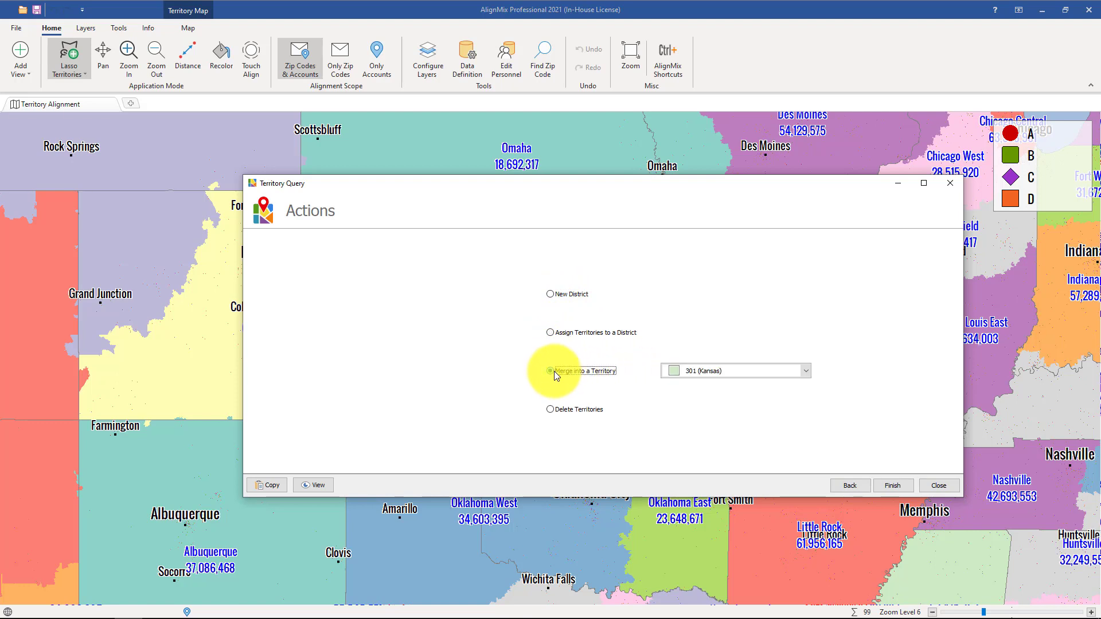
pyautogui.click(552, 409)
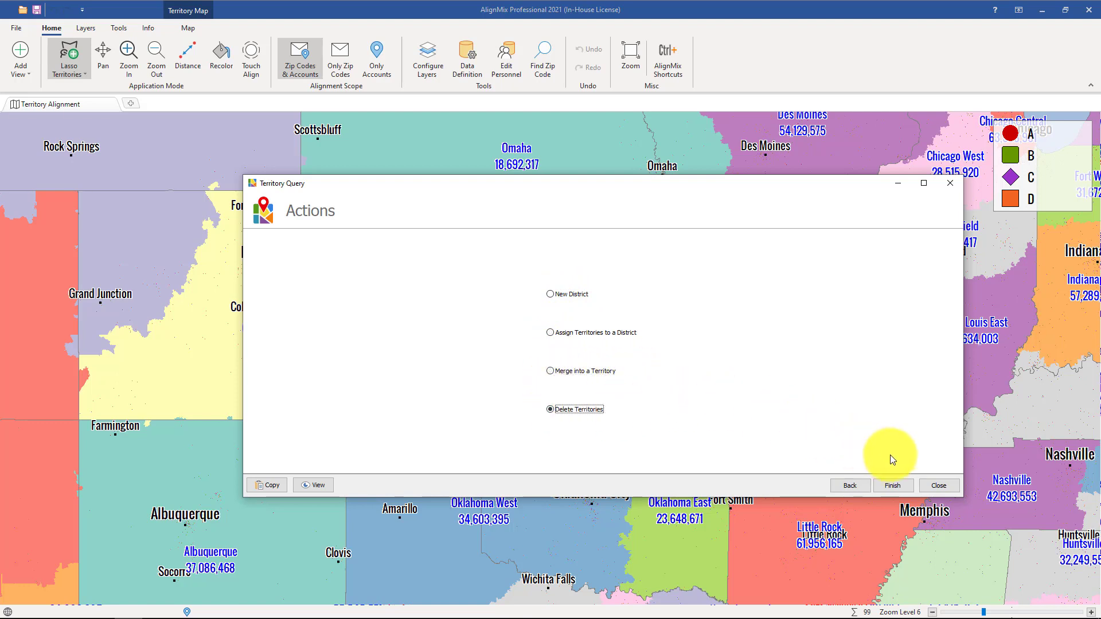
pyautogui.click(939, 486)
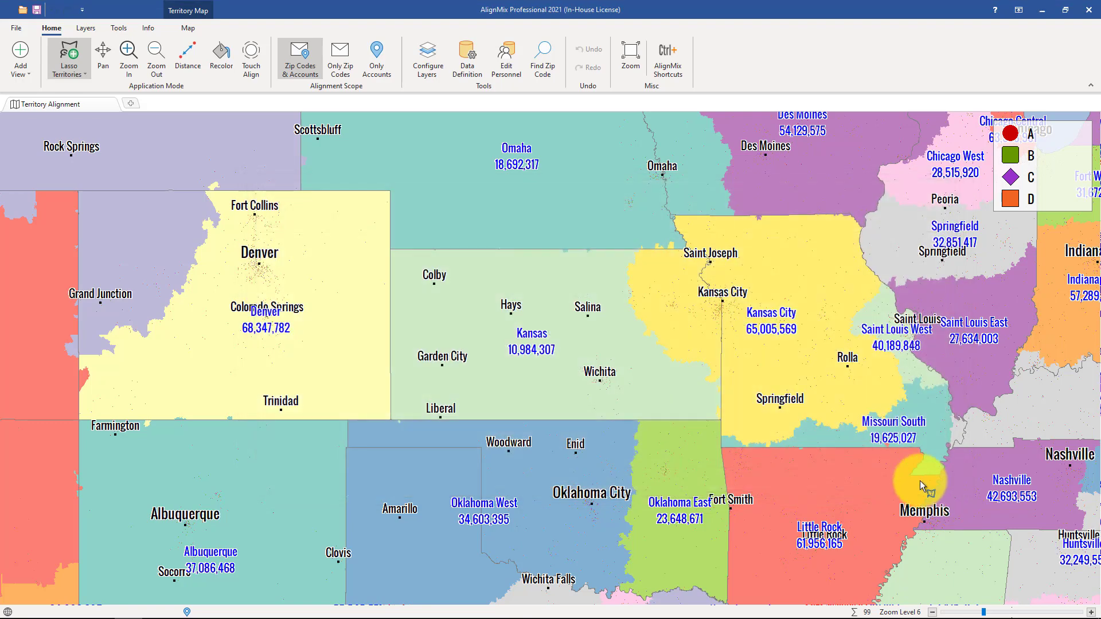
# Step: Lasso the Kansas, Omaha and Kansas City territories and merge them into territory 301 (Kansas)
pyautogui.moveTo(474, 234)
pyautogui.mouseDown()
pyautogui.moveTo(526, 326)
pyautogui.moveTo(679, 371)
pyautogui.moveTo(766, 356)
pyautogui.moveTo(778, 343)
pyautogui.mouseUp()
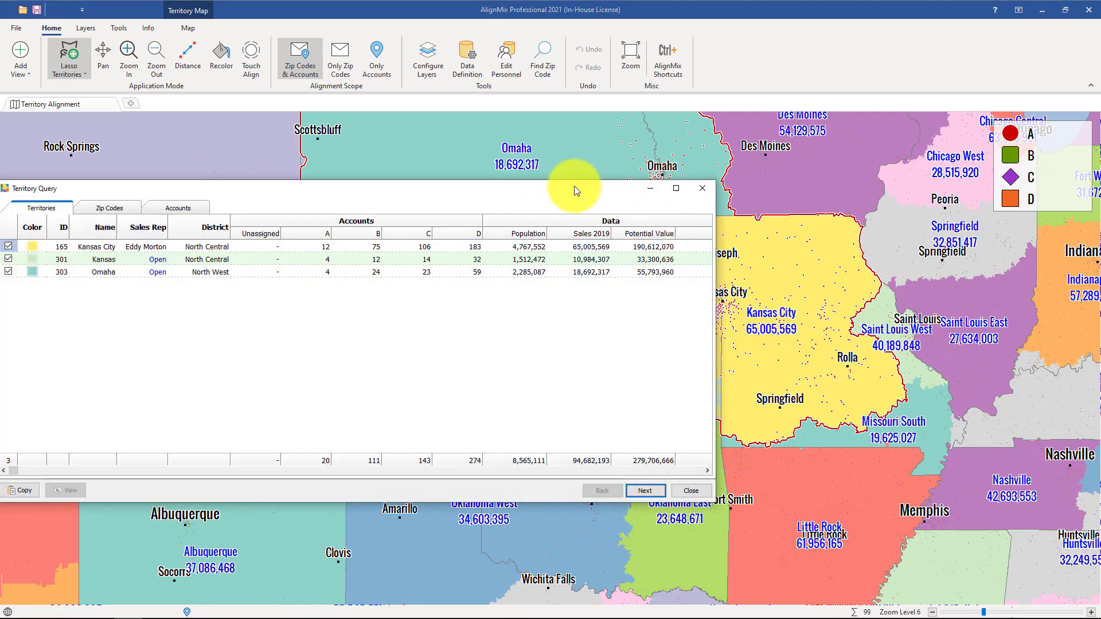
pyautogui.moveTo(573, 186); pyautogui.dragTo(699, 160)
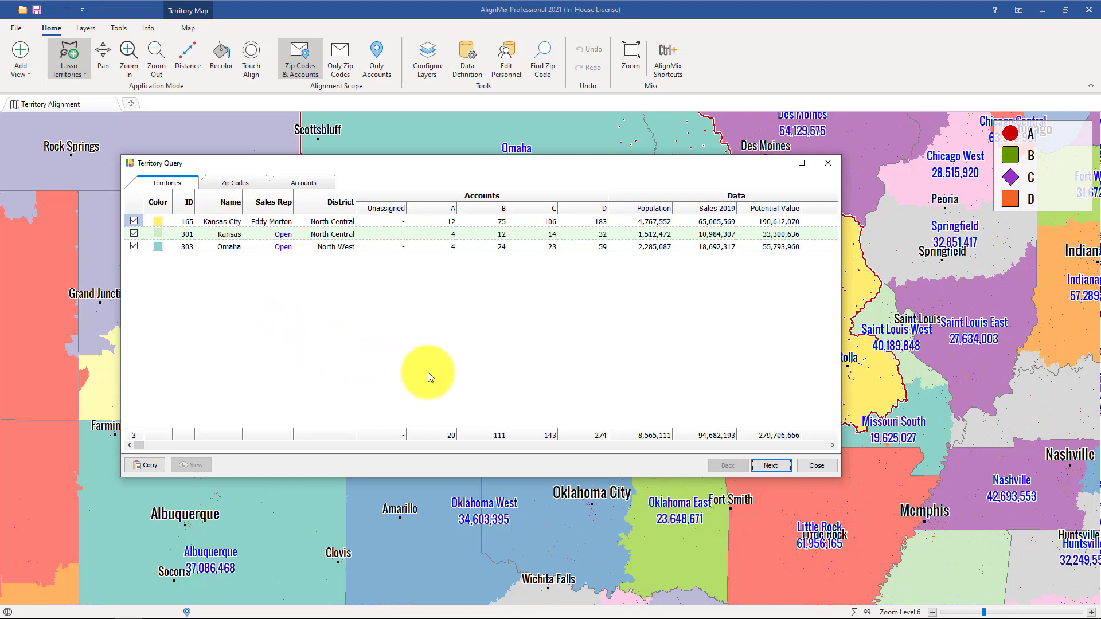
pyautogui.press('Return')
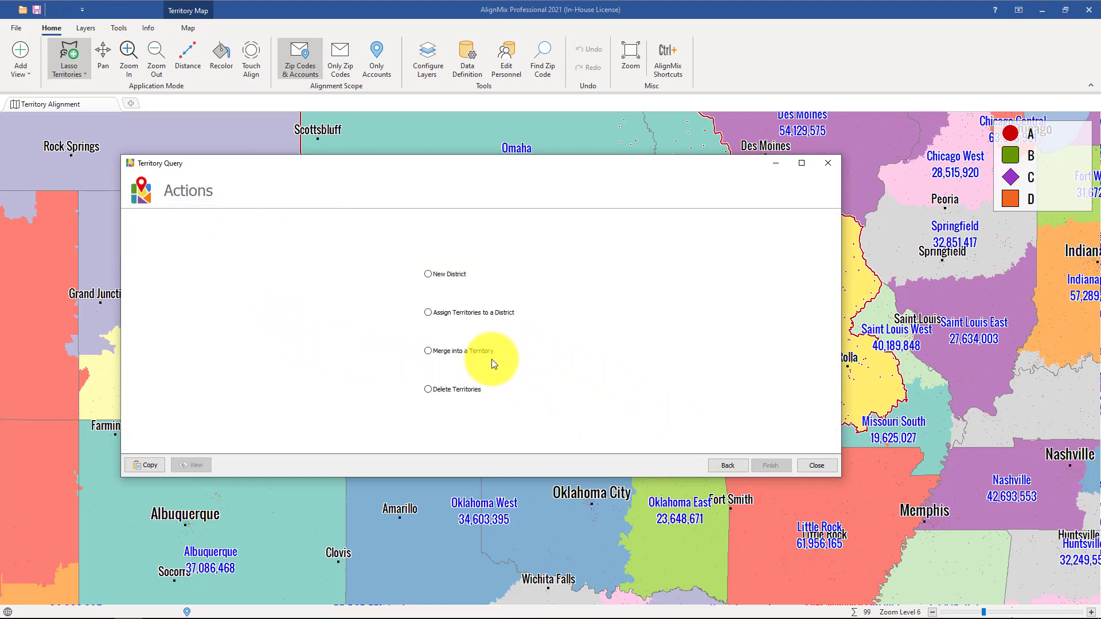
pyautogui.click(474, 353)
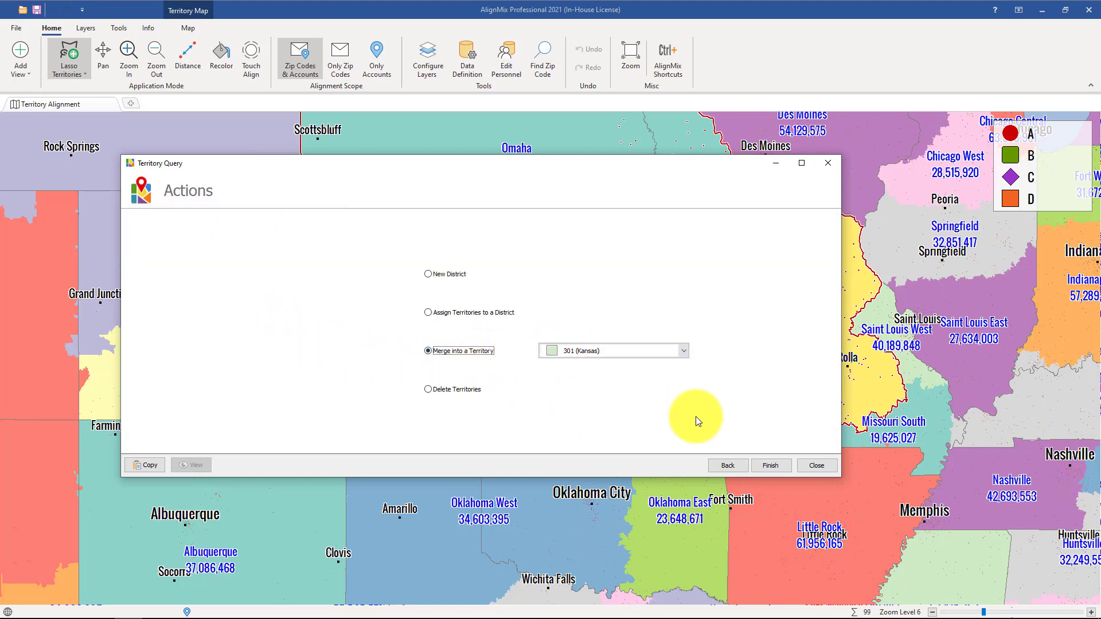
pyautogui.click(758, 469)
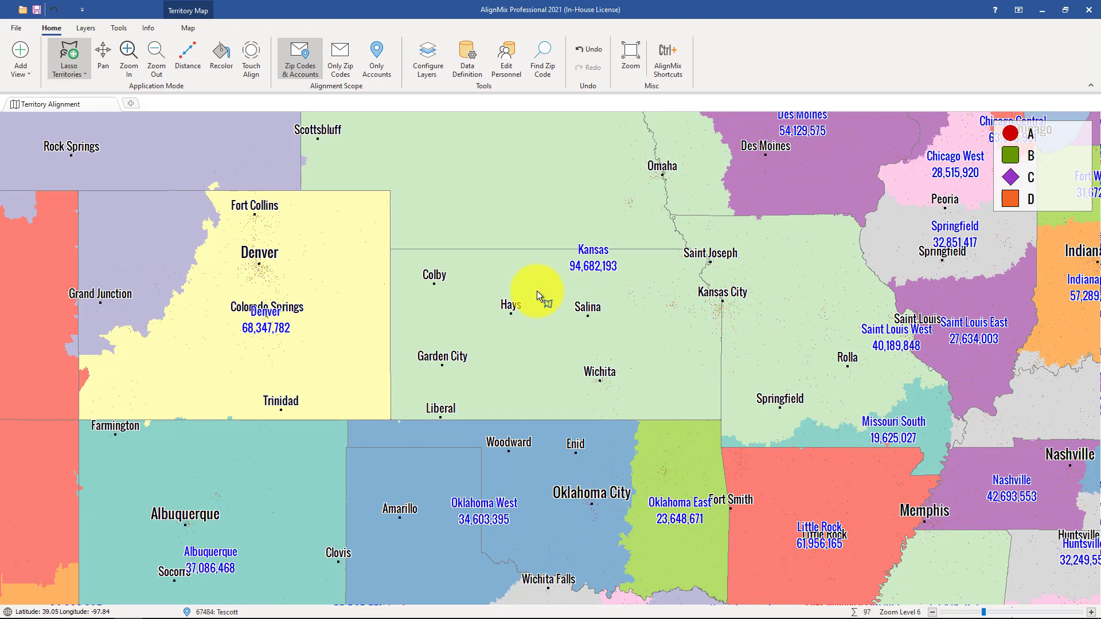
# Step: Query the territories around Flagstaff with Circle Territories, from Grand Junction to Tucson, review the summary and available actions, and close the query
pyautogui.click(81, 75)
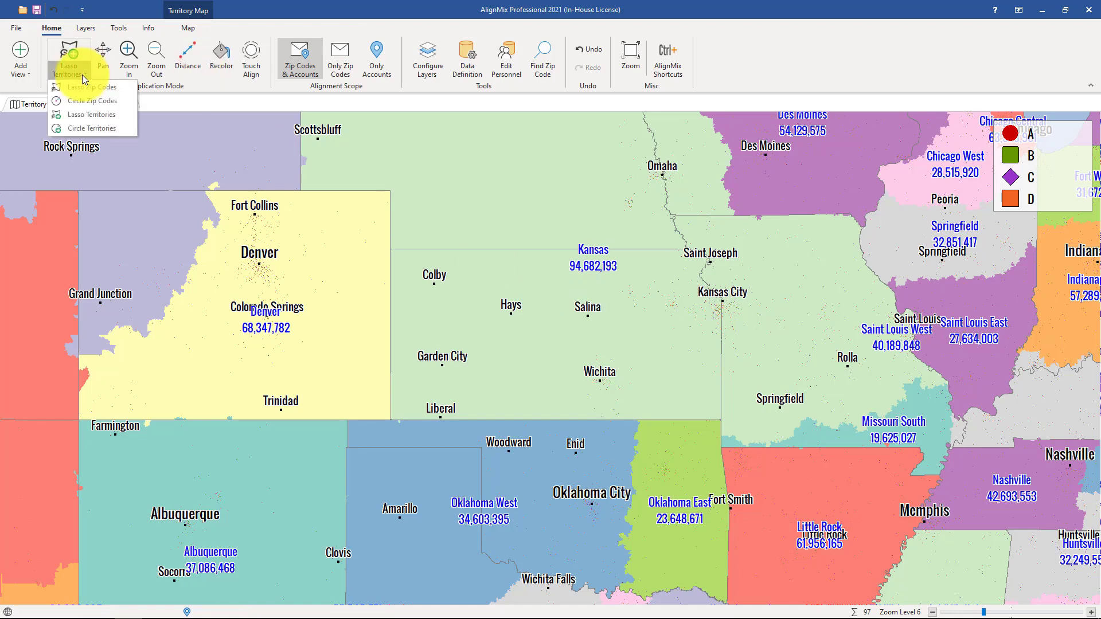
pyautogui.click(77, 129)
pyautogui.scroll(-2, 601, 302)
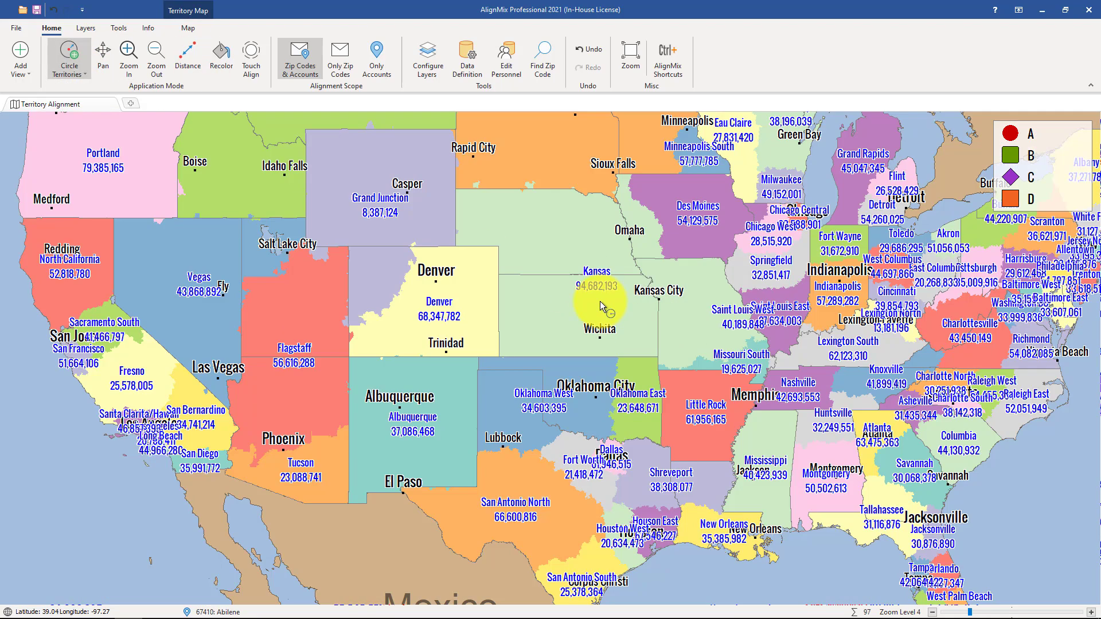
pyautogui.moveTo(312, 343); pyautogui.dragTo(388, 362)
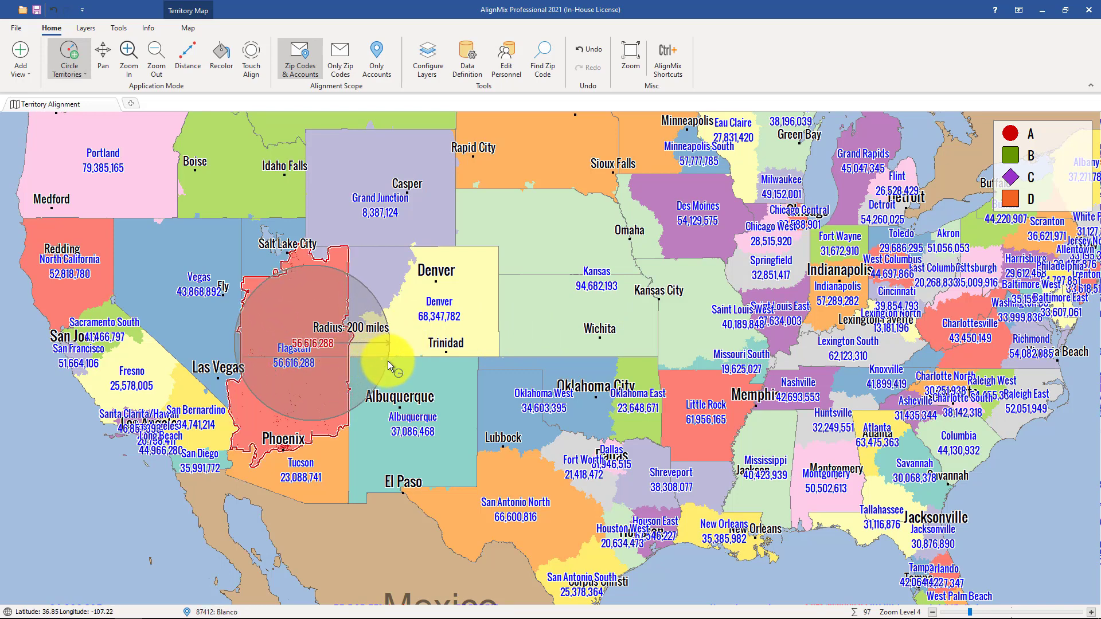
pyautogui.moveTo(389, 364); pyautogui.dragTo(460, 391)
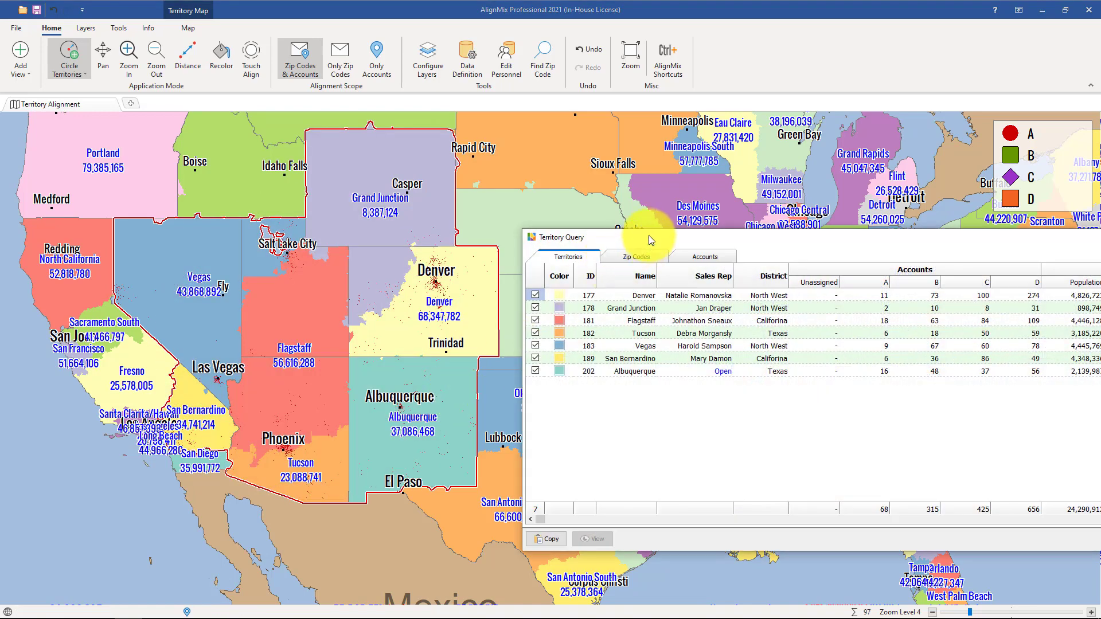
pyautogui.moveTo(649, 235); pyautogui.dragTo(308, 179)
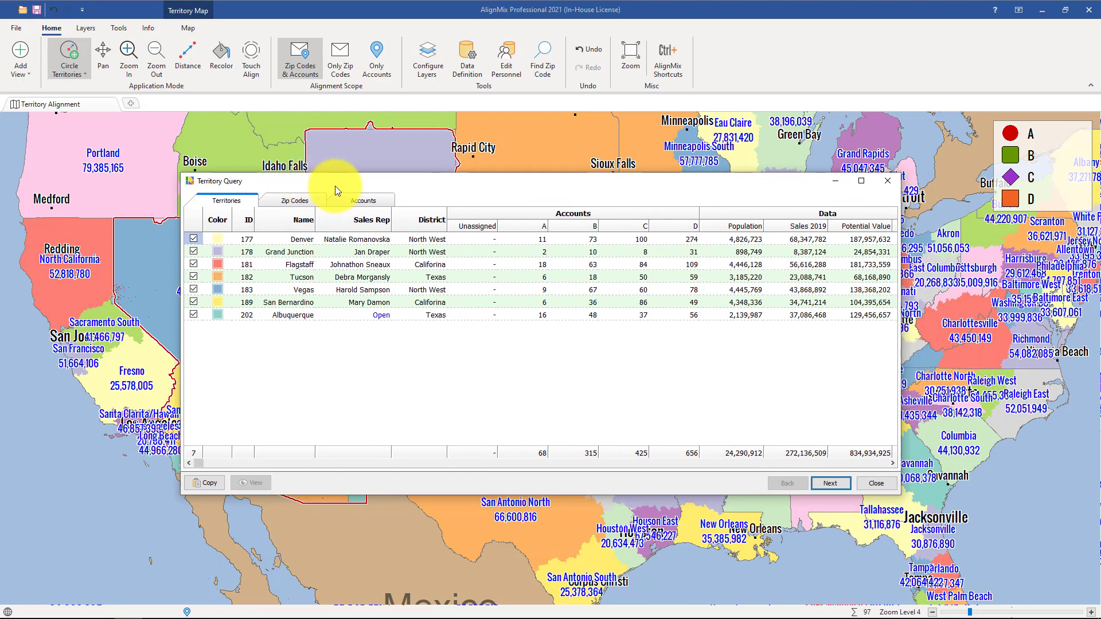
pyautogui.click(826, 482)
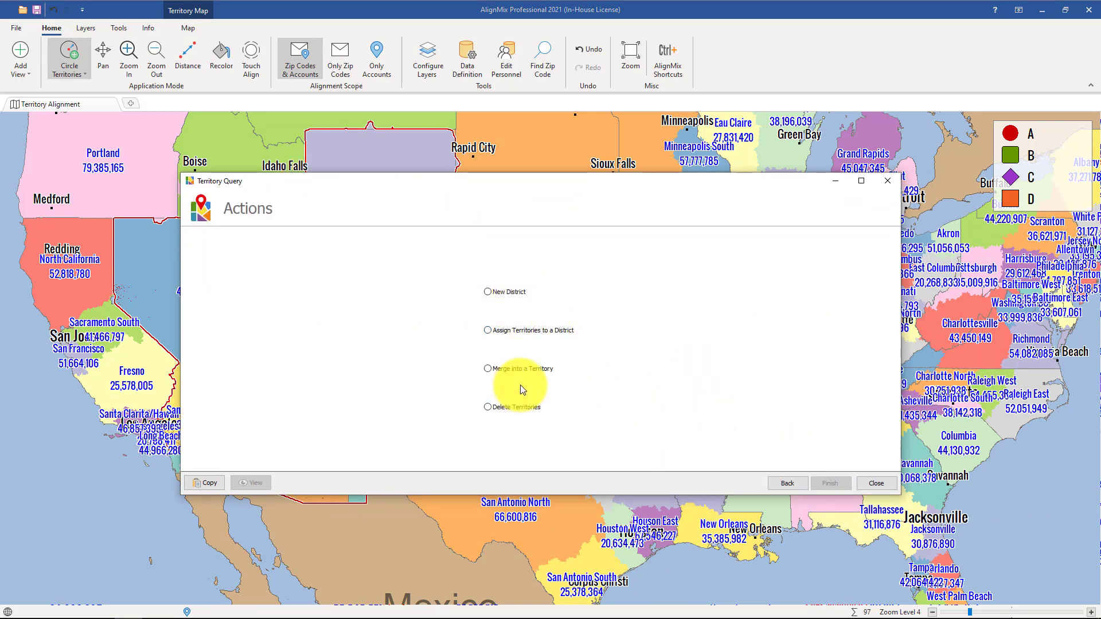
pyautogui.click(875, 483)
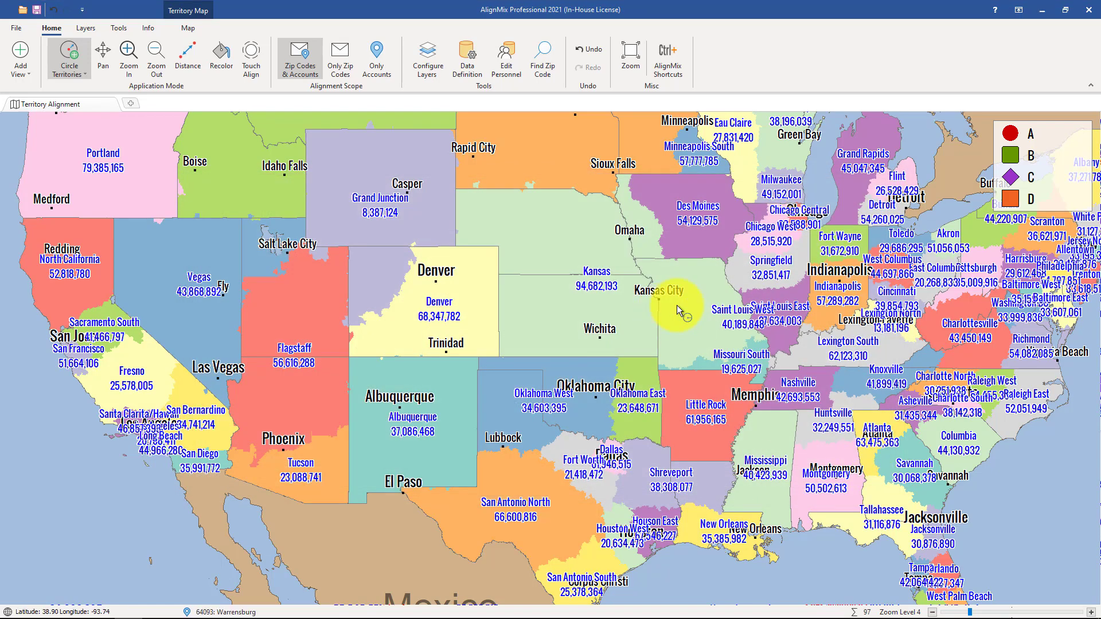